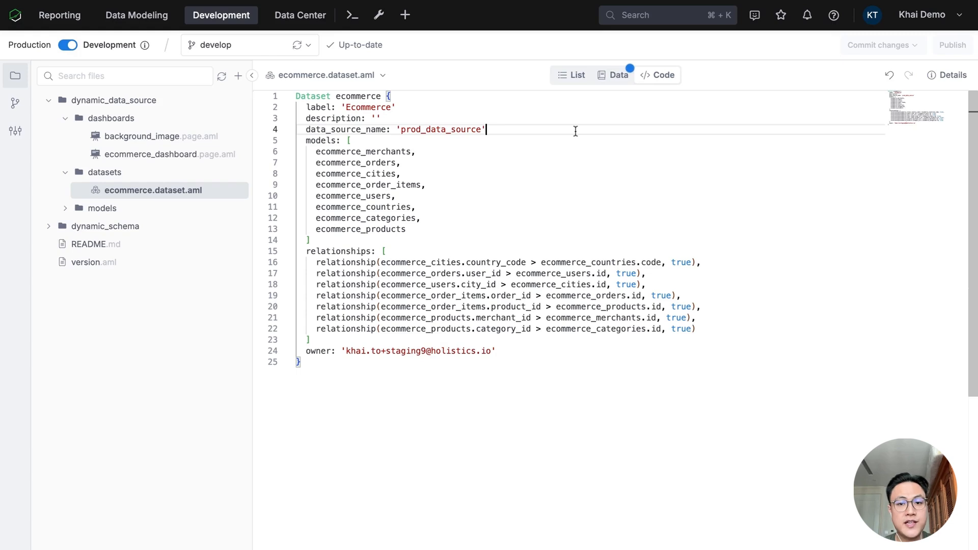
Step: Set the ecommerce dataset's data_source_name to 'dev_data_source', save it, and open ecommerce_dashboard.page.aml
{"action": "double_click", "coordinate": [422, 129]}
{"action": "key", "text": "BackSpace"}
{"action": "key", "text": "BackSpace"}
{"action": "key", "text": "BackSpace"}
{"action": "key", "text": "BackSpace"}
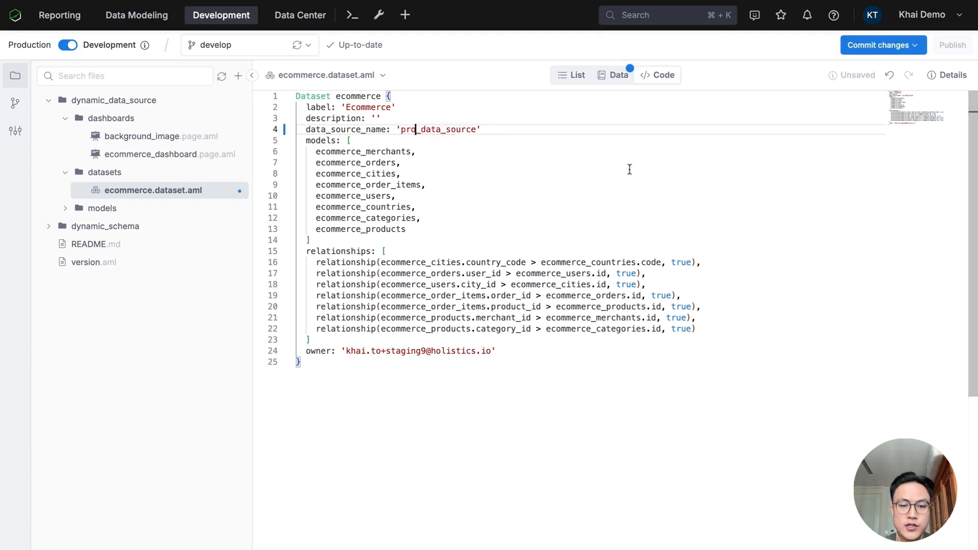
{"action": "type", "text": "dev"}
{"action": "left_click", "coordinate": [638, 125]}
{"action": "key", "text": "super+s"}
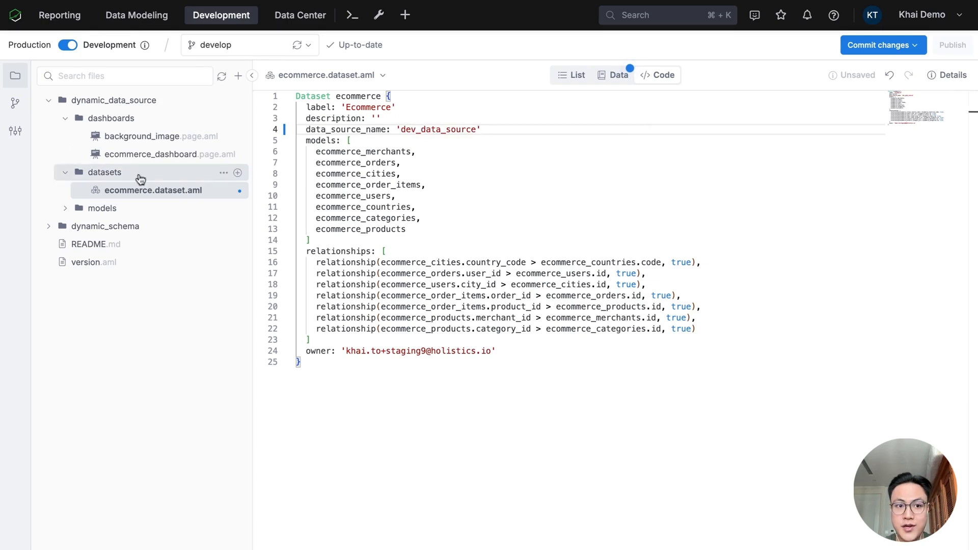
{"action": "left_click", "coordinate": [128, 156]}
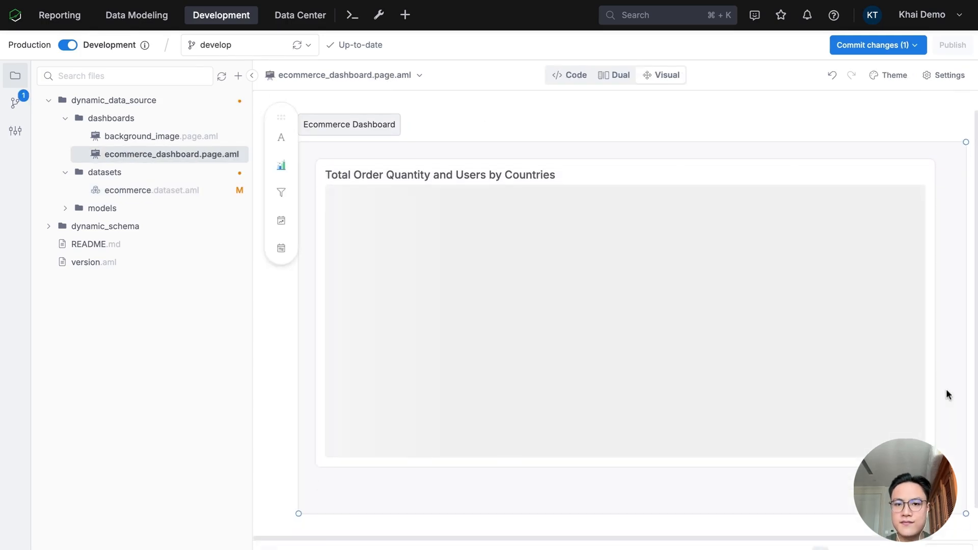
Step: Set data_source_name in ecommerce.dataset.aml back to 'prod_data_source' and reopen ecommerce_dashboard.page.aml
{"action": "left_click", "coordinate": [190, 196]}
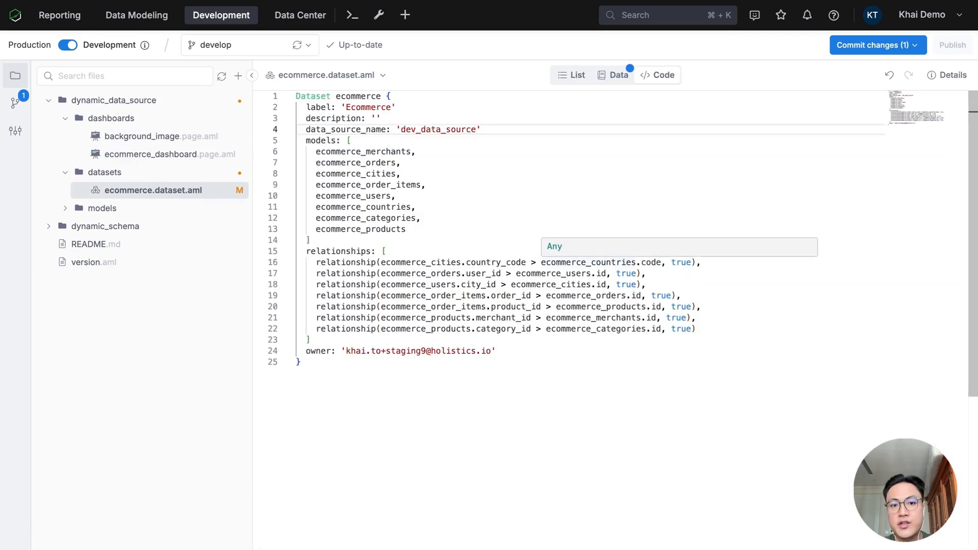
{"action": "left_click", "coordinate": [419, 141]}
{"action": "left_click", "coordinate": [416, 130]}
{"action": "key", "text": "BackSpace"}
{"action": "key", "text": "BackSpace"}
{"action": "key", "text": "BackSpace"}
{"action": "type", "text": "prod"}
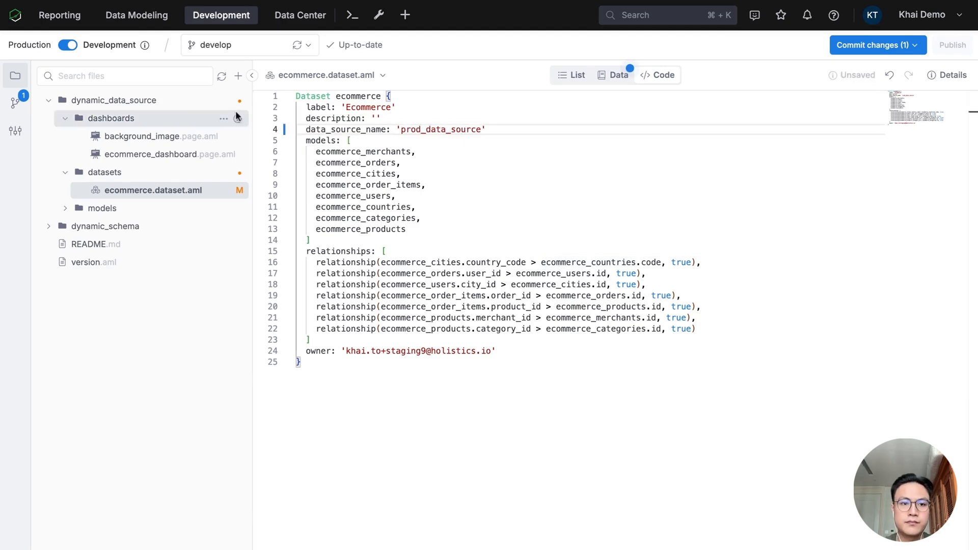
{"action": "left_click", "coordinate": [155, 157]}
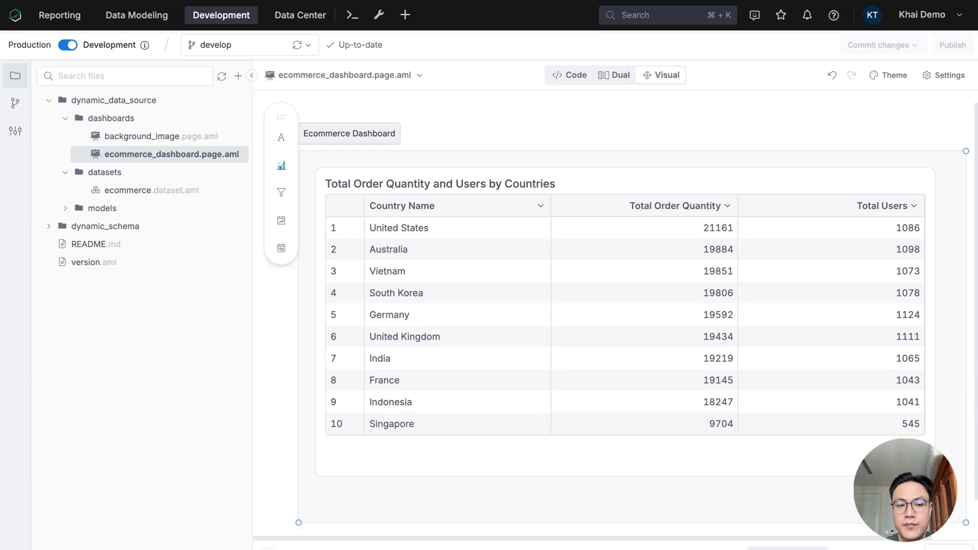
Step: Above the Dataset block in ecommerce.dataset.aml, define const dynamic_data_source returning 'prod_data_source' if H.git.is_production, else 'dev_data_source'
{"action": "left_click", "coordinate": [137, 193]}
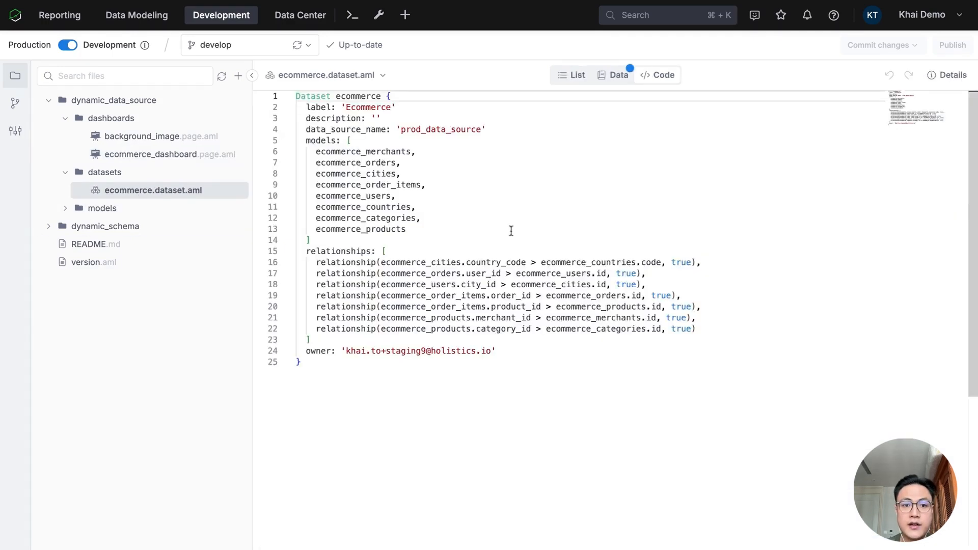
{"action": "left_click", "coordinate": [300, 97]}
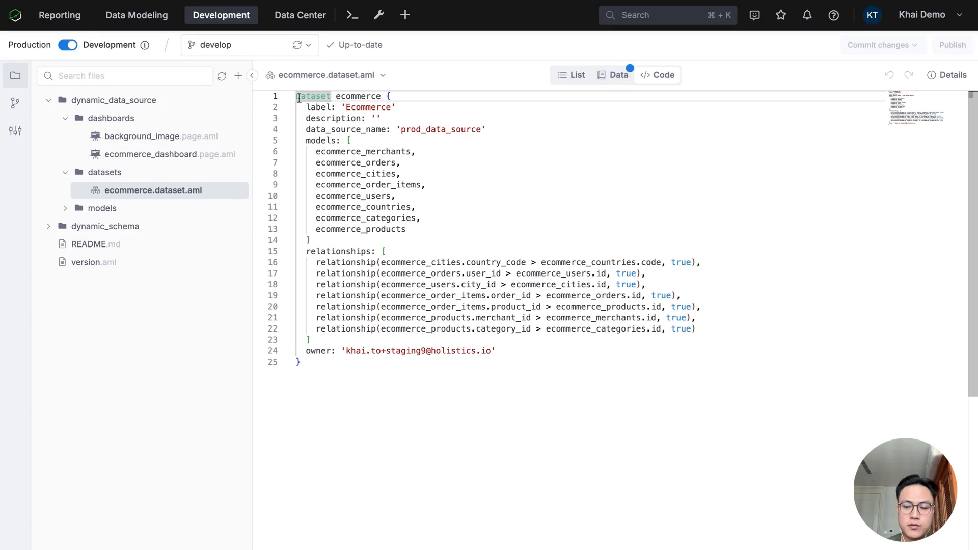
{"action": "key", "text": "Return"}
{"action": "key", "text": "Return"}
{"action": "key", "text": "Up"}
{"action": "key", "text": "Up"}
{"action": "type", "text": "const dynamic_data_source =   if(H.git.is_production) {'prod_data_source'}   else {'dev_data_source'}"}
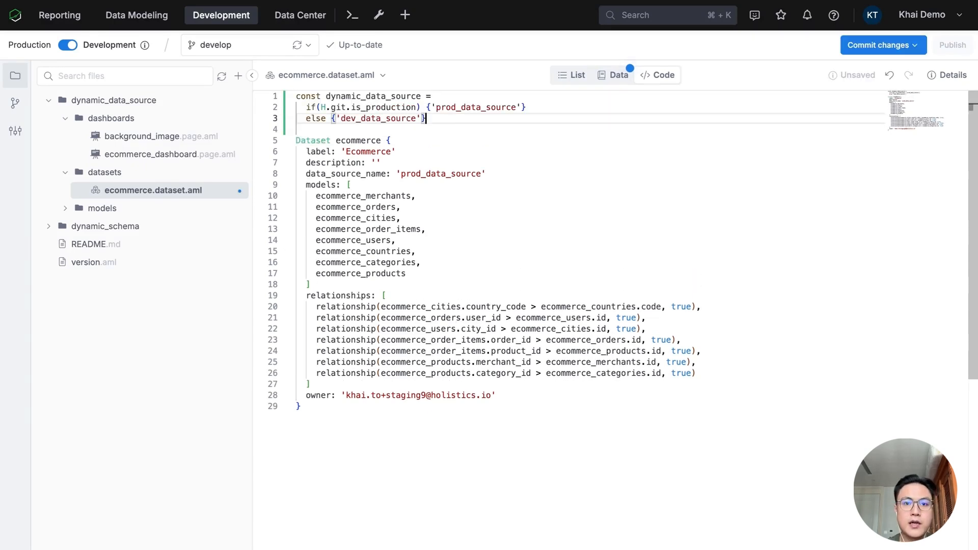
Step: Replace the hard-coded data_source_name value of the ecommerce dataset with the dynamic_data_source constant
{"action": "double_click", "coordinate": [372, 96]}
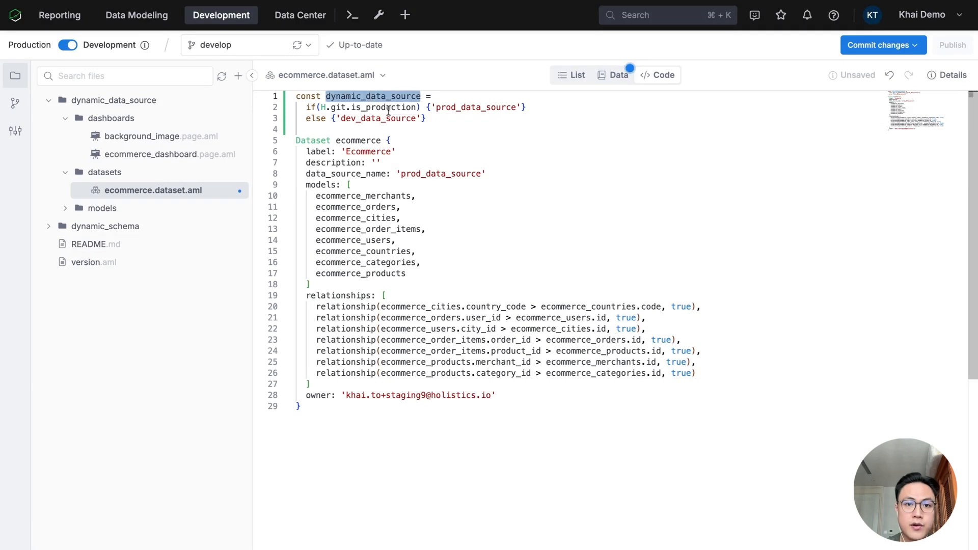
{"action": "mouse_move", "coordinate": [388, 110]}
{"action": "double_click", "coordinate": [387, 108]}
{"action": "double_click", "coordinate": [341, 97]}
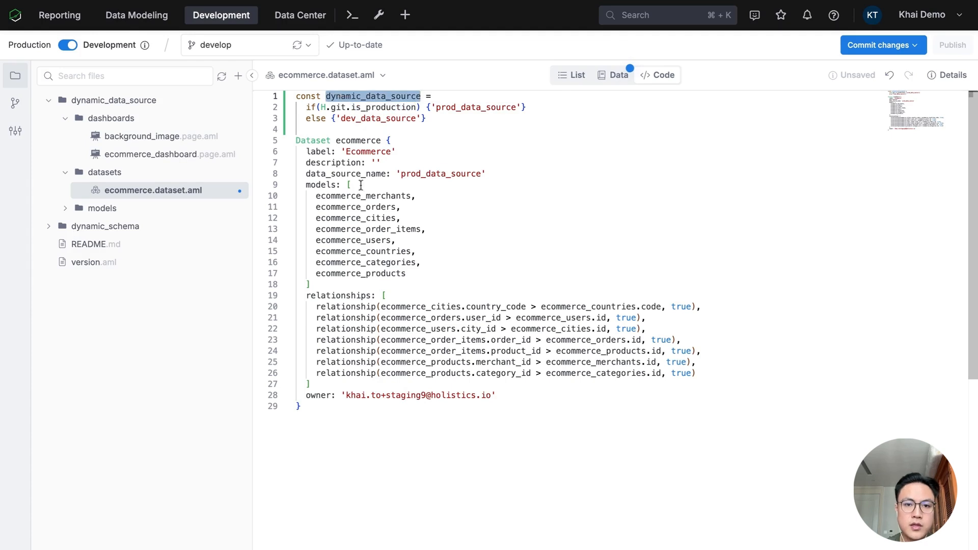
{"action": "left_click_drag", "start_coordinate": [488, 174], "coordinate": [397, 174]}
{"action": "type", "text": "dynamic_data_source"}
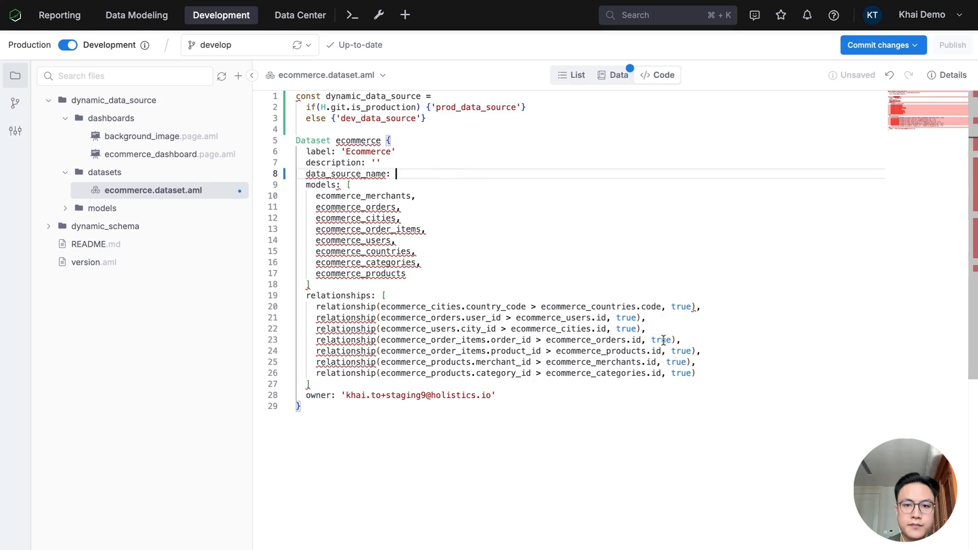
{"action": "left_click", "coordinate": [749, 294]}
{"action": "left_click", "coordinate": [604, 207]}
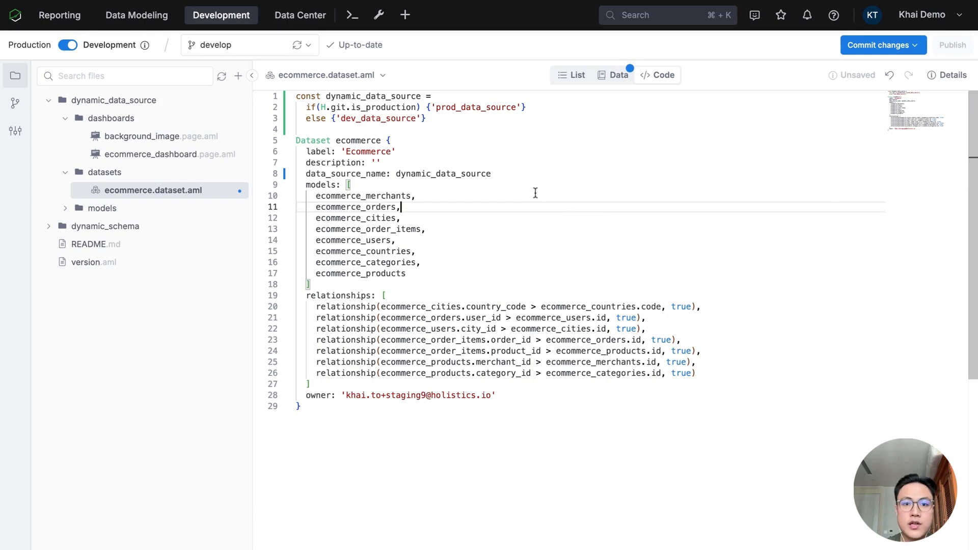
Step: Check both data source names in the code against the organization's Data Sources list, and return to the dataset code
{"action": "double_click", "coordinate": [454, 107]}
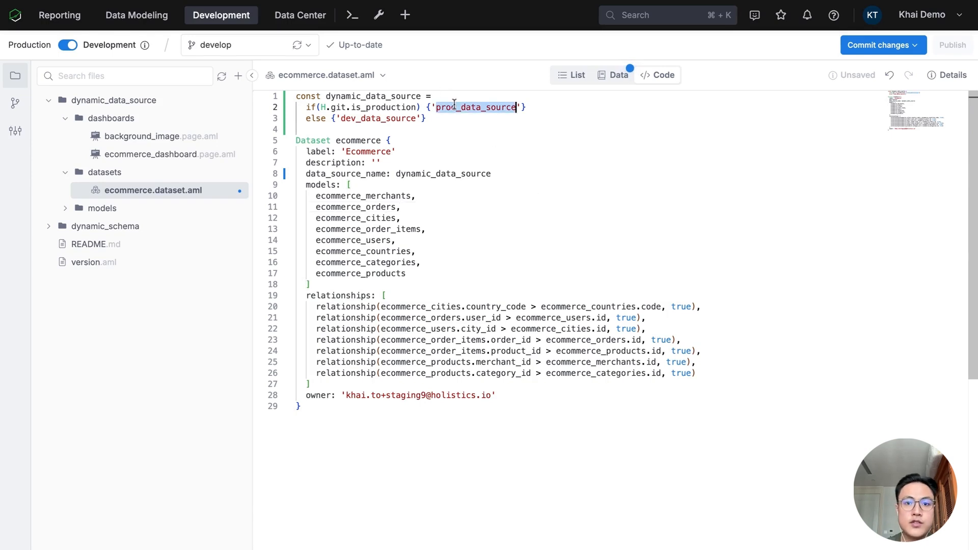
{"action": "double_click", "coordinate": [362, 119]}
{"action": "left_click", "coordinate": [936, 23]}
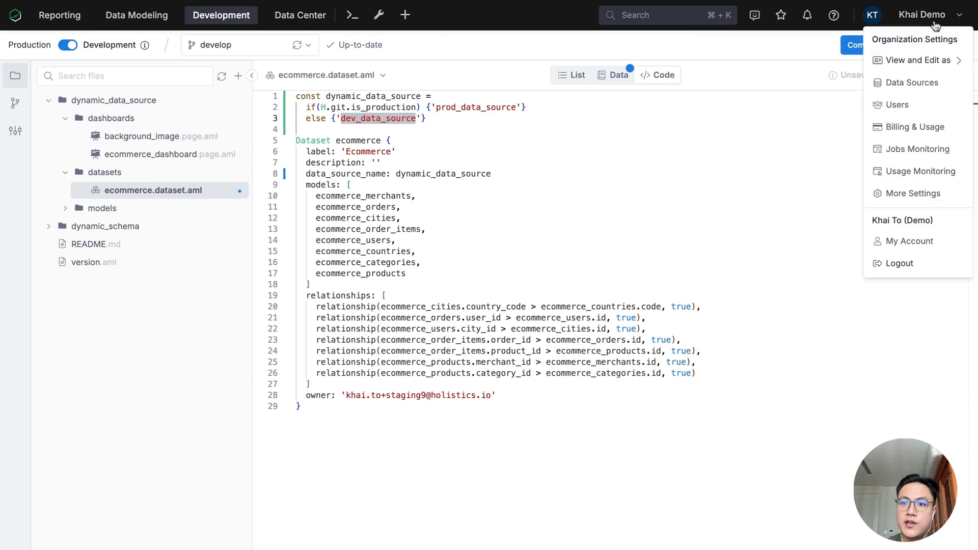
{"action": "left_click", "coordinate": [924, 87]}
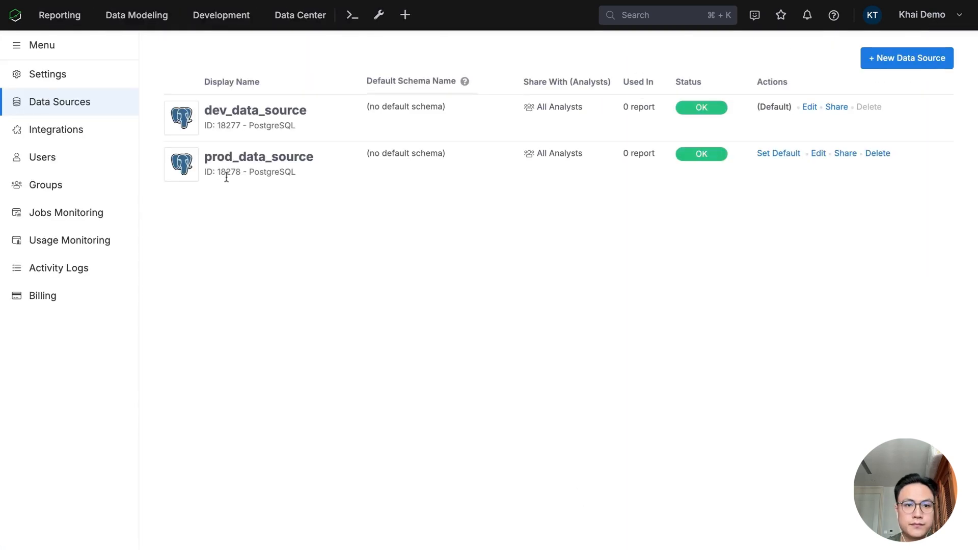
{"action": "left_click", "coordinate": [221, 15]}
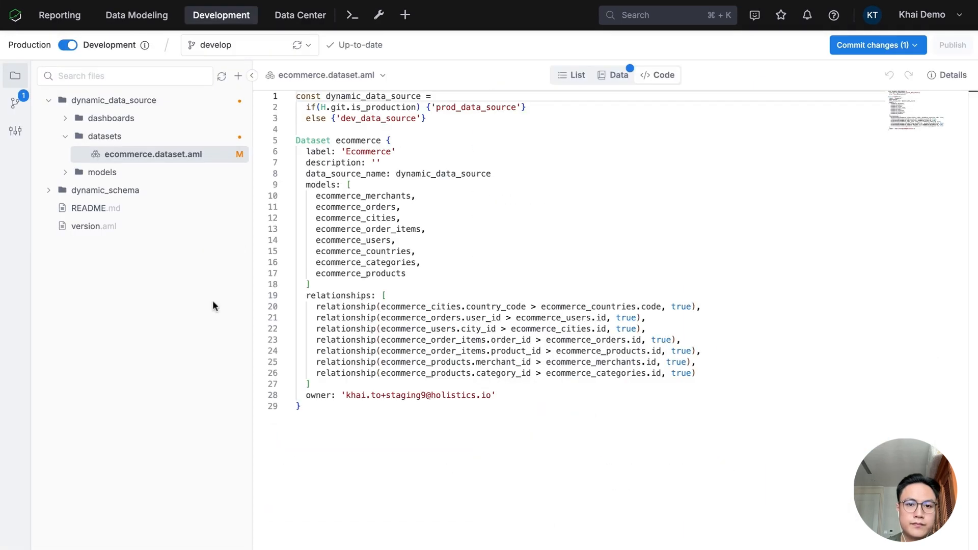
{"action": "left_click", "coordinate": [526, 182]}
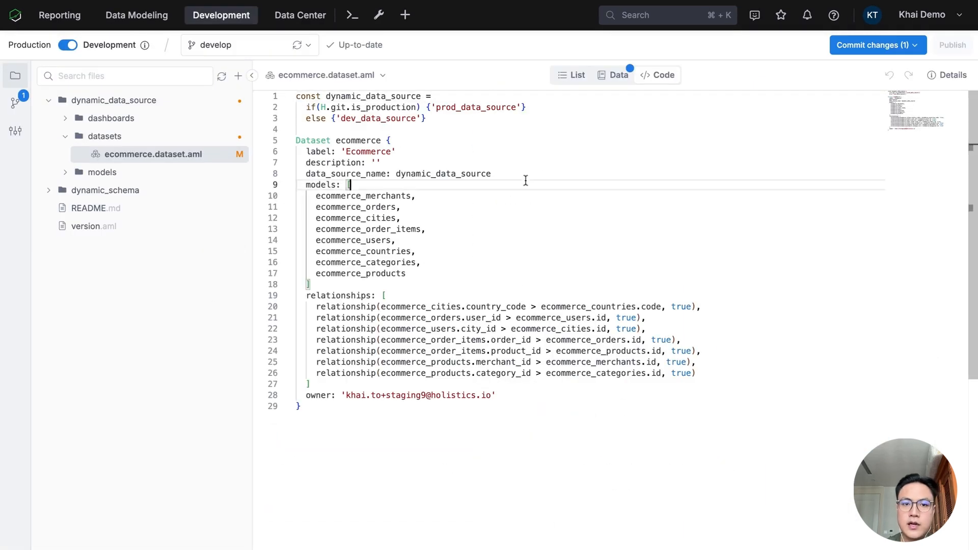
Step: Commit the ecommerce.dataset.aml change with the default message and publish it to production
{"action": "left_click", "coordinate": [869, 49]}
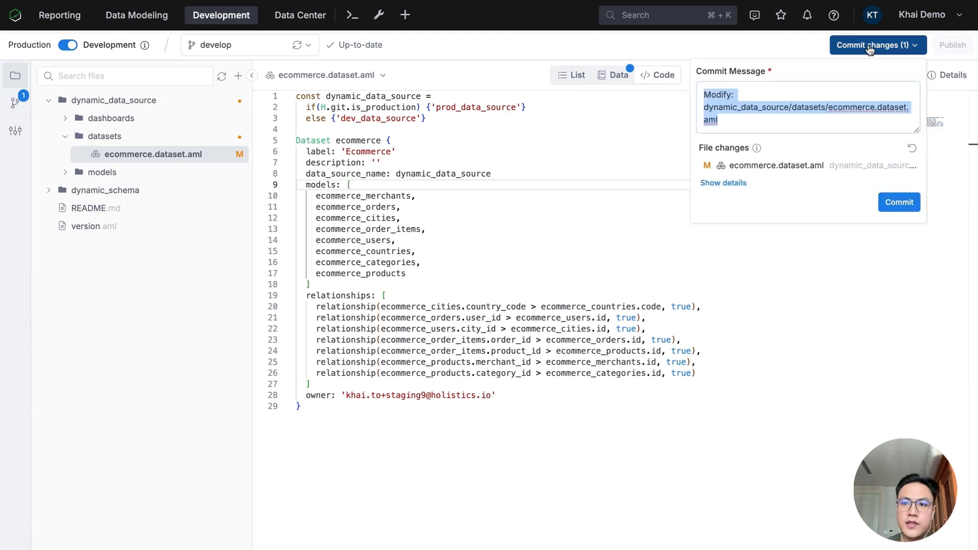
{"action": "left_click", "coordinate": [897, 201]}
{"action": "left_click", "coordinate": [945, 46]}
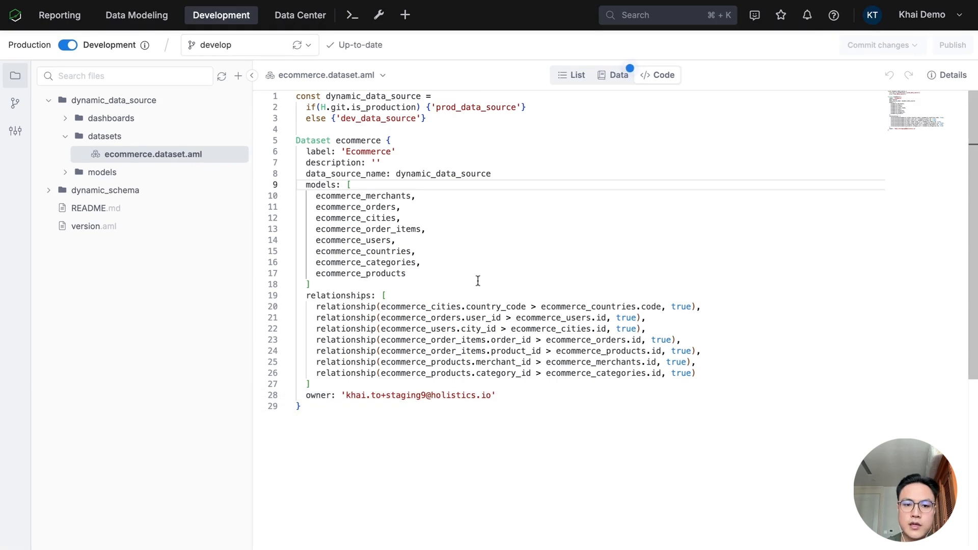
Step: Compare the Ecommerce Dashboard's country table in Development mode, Production mode and Reporting
{"action": "left_click", "coordinate": [65, 120]}
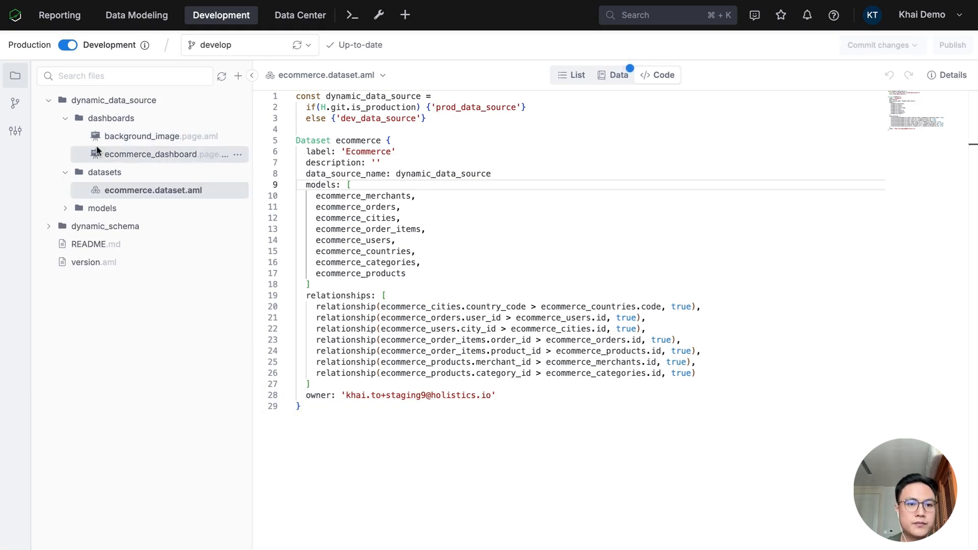
{"action": "left_click", "coordinate": [153, 154]}
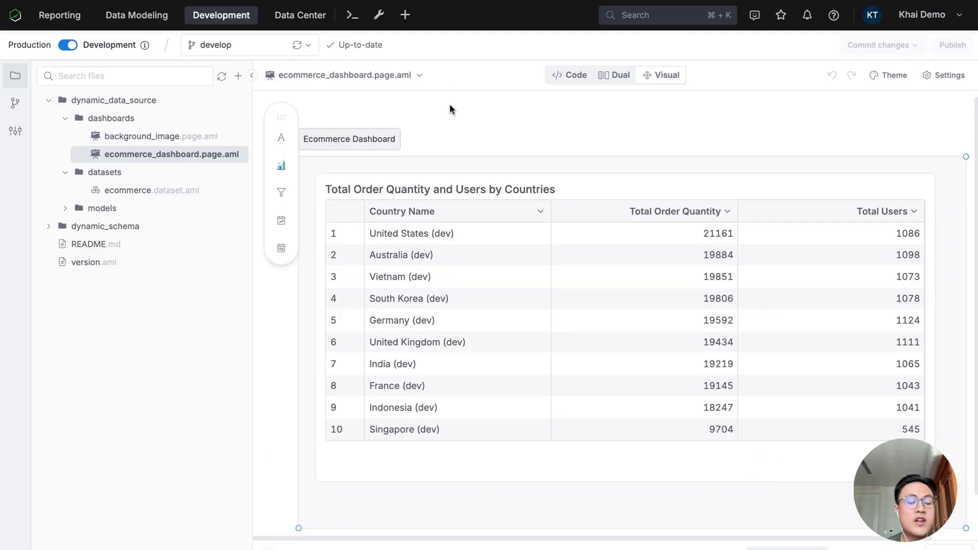
{"action": "mouse_move", "coordinate": [110, 42]}
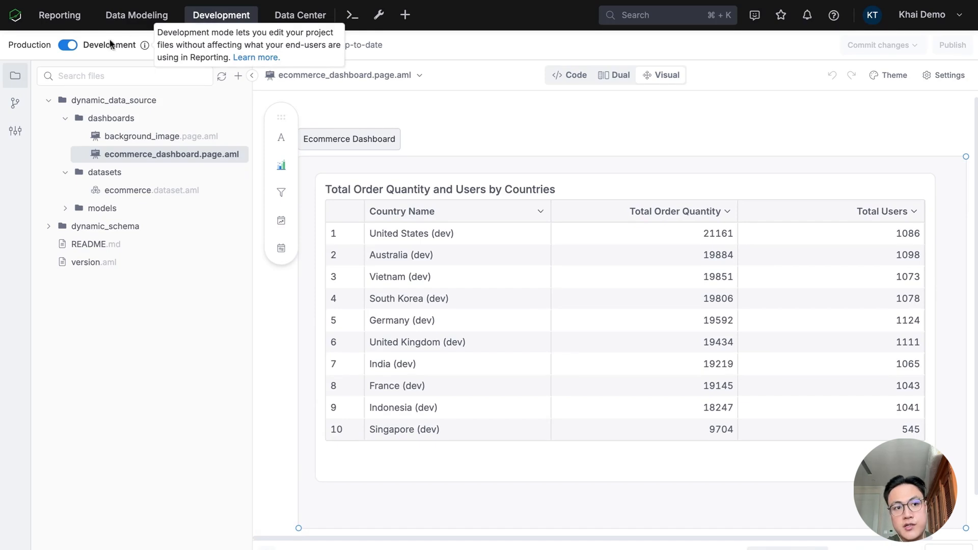
{"action": "left_click", "coordinate": [72, 46]}
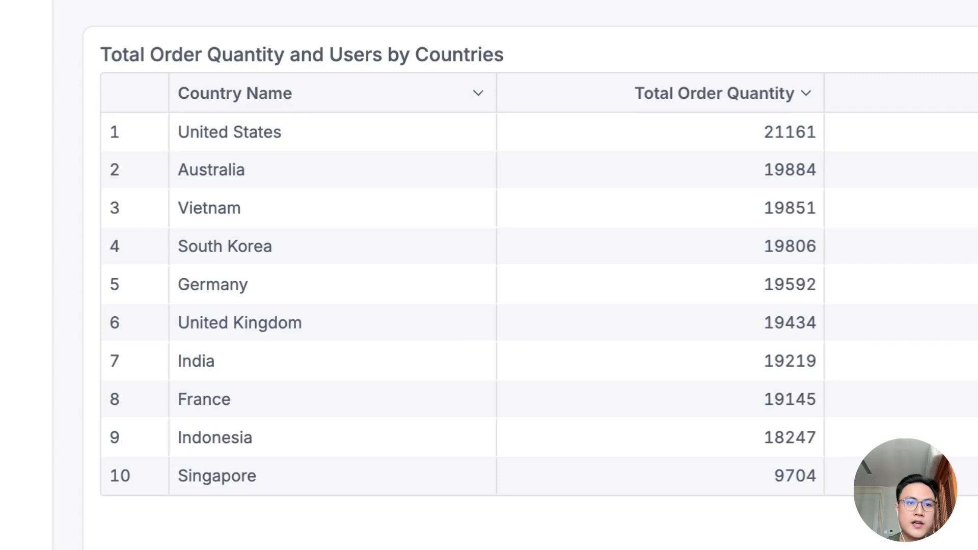
{"action": "left_click", "coordinate": [39, 17]}
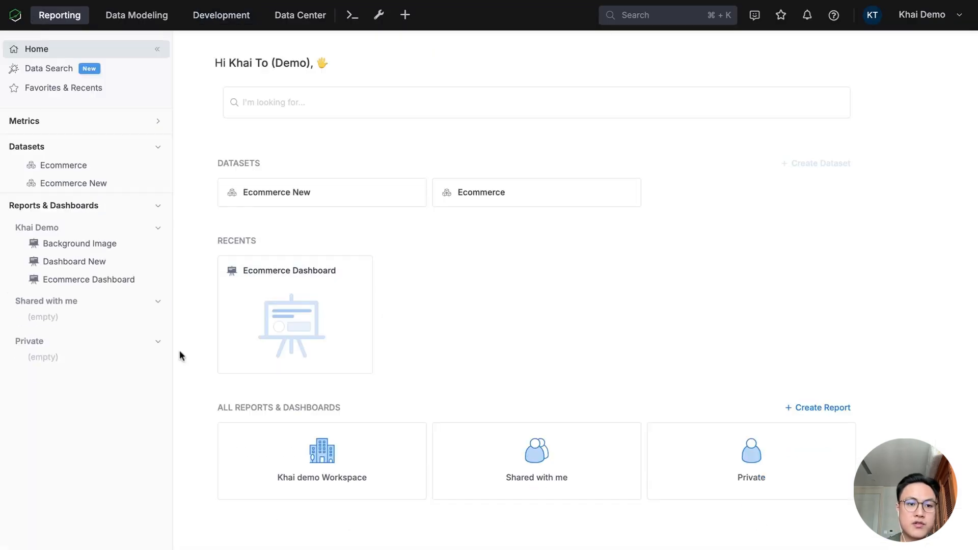
{"action": "left_click", "coordinate": [84, 281]}
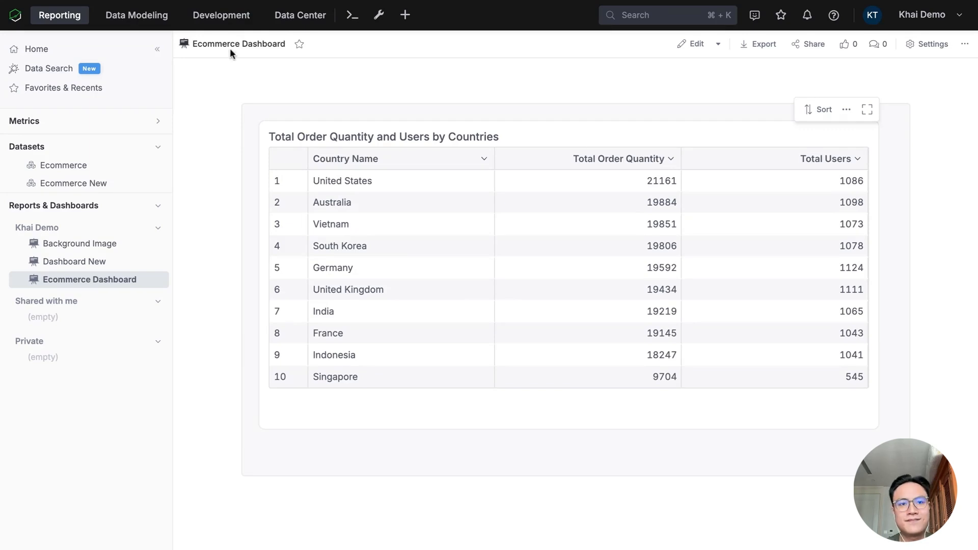
Step: Reopen ecommerce.dataset.aml in Development and review the is_production condition and its two data source values
{"action": "left_click", "coordinate": [216, 16]}
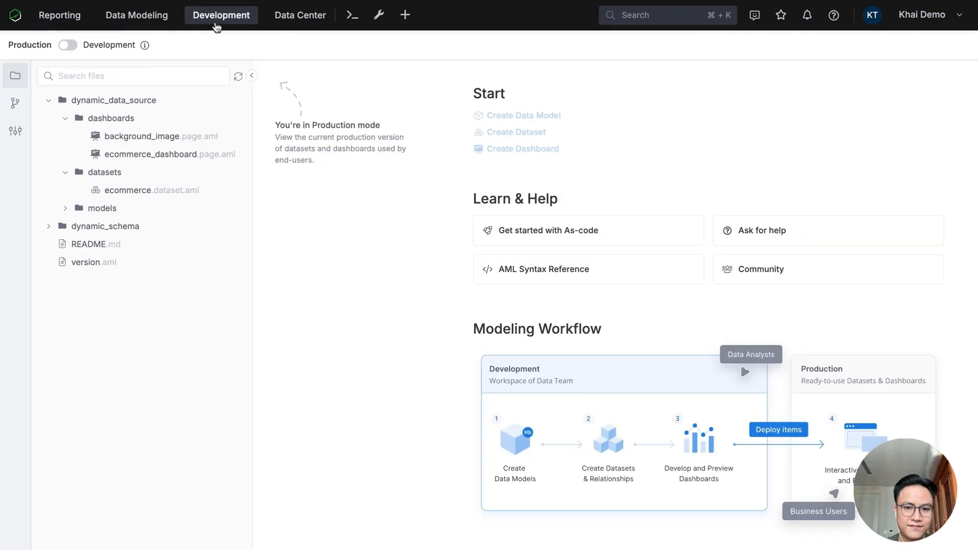
{"action": "left_click", "coordinate": [168, 189]}
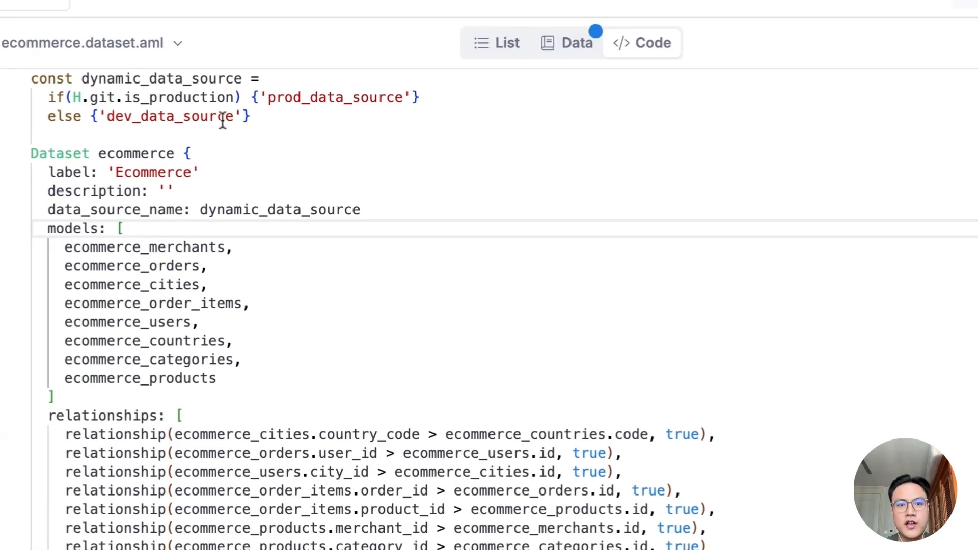
{"action": "double_click", "coordinate": [171, 97]}
{"action": "left_click", "coordinate": [324, 123]}
{"action": "double_click", "coordinate": [333, 97]}
{"action": "left_click", "coordinate": [443, 117]}
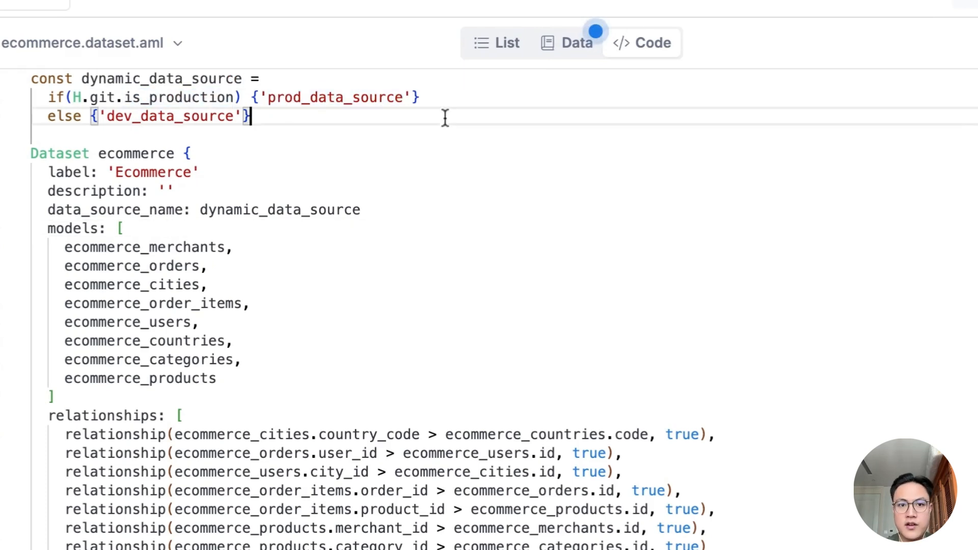
{"action": "double_click", "coordinate": [172, 115]}
{"action": "left_click", "coordinate": [473, 102]}
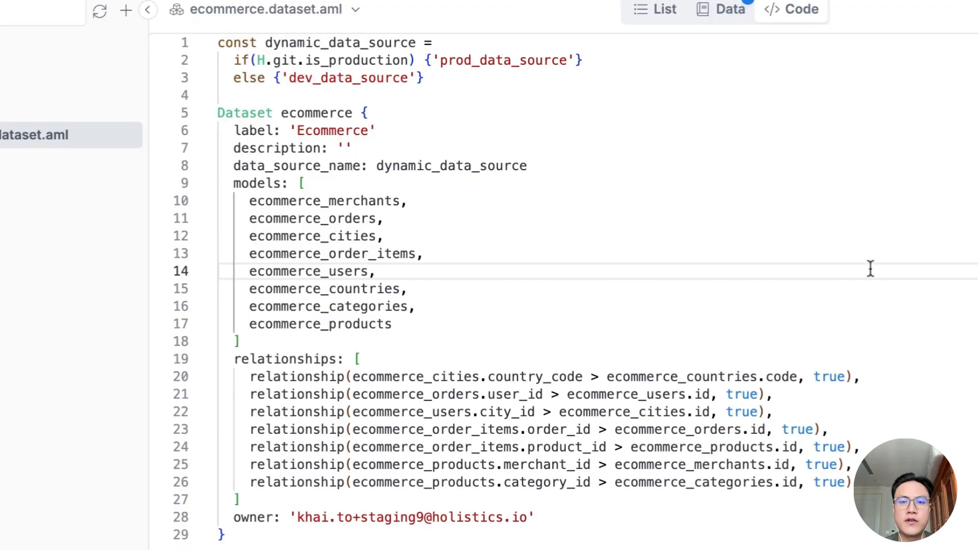
Step: Add an else-if branch below the is_production line that returns 'stg_data_source' when H.git.current_branch == 'staging'
{"action": "left_click", "coordinate": [639, 58]}
{"action": "key", "text": "Return"}
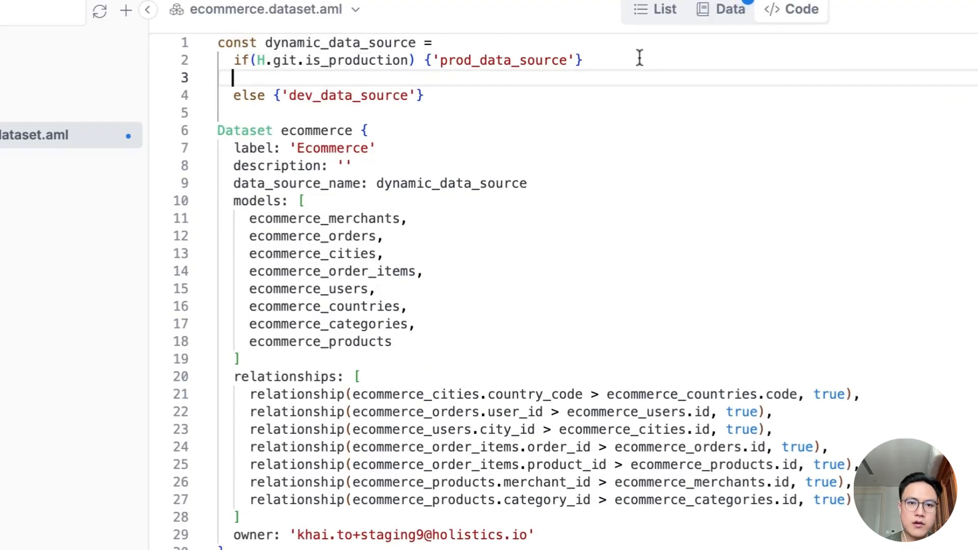
{"action": "type", "text": "else if"}
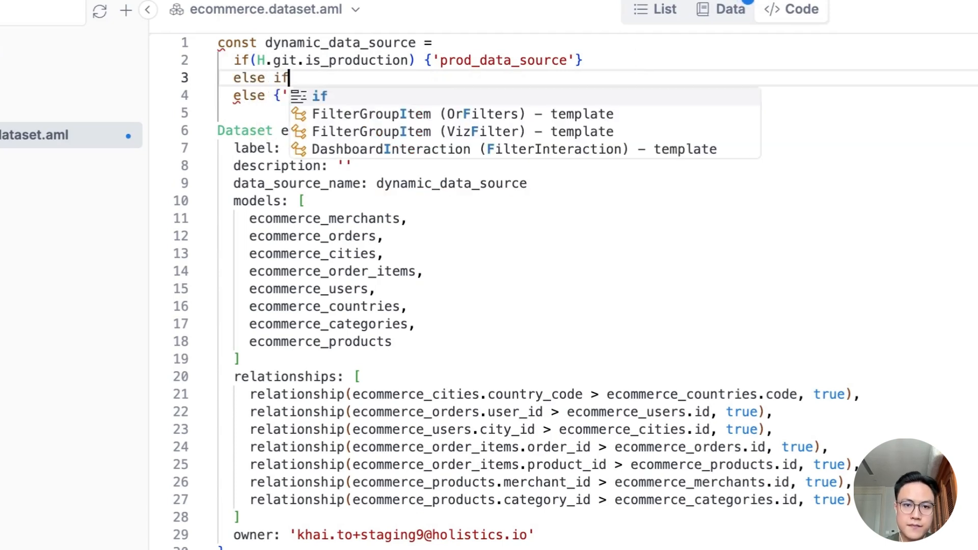
{"action": "type", "text": "(H."}
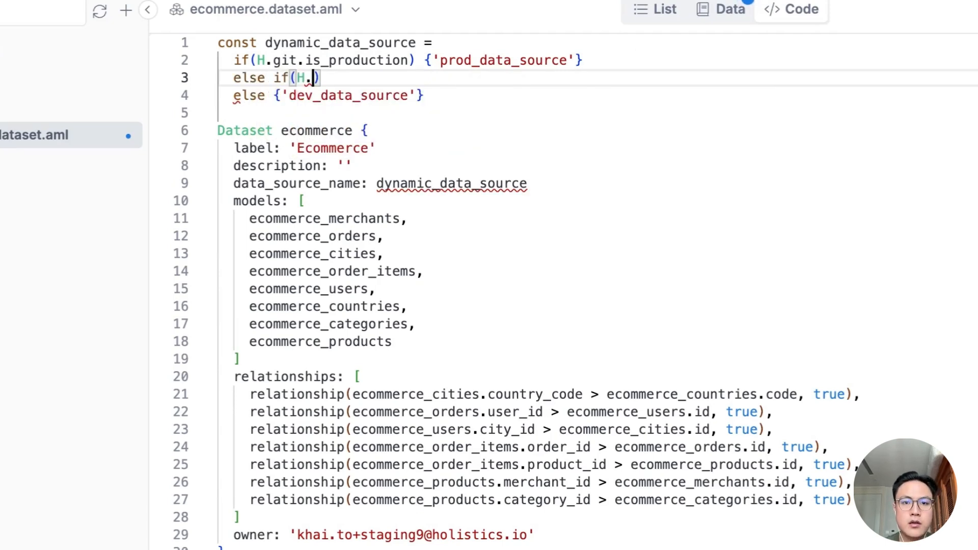
{"action": "type", "text": "git.current"}
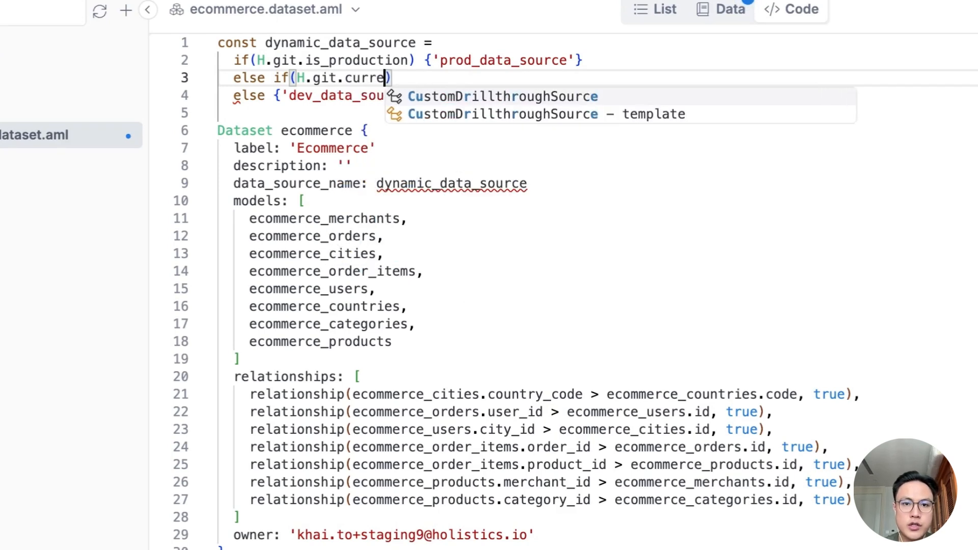
{"action": "type", "text": "_branch "}
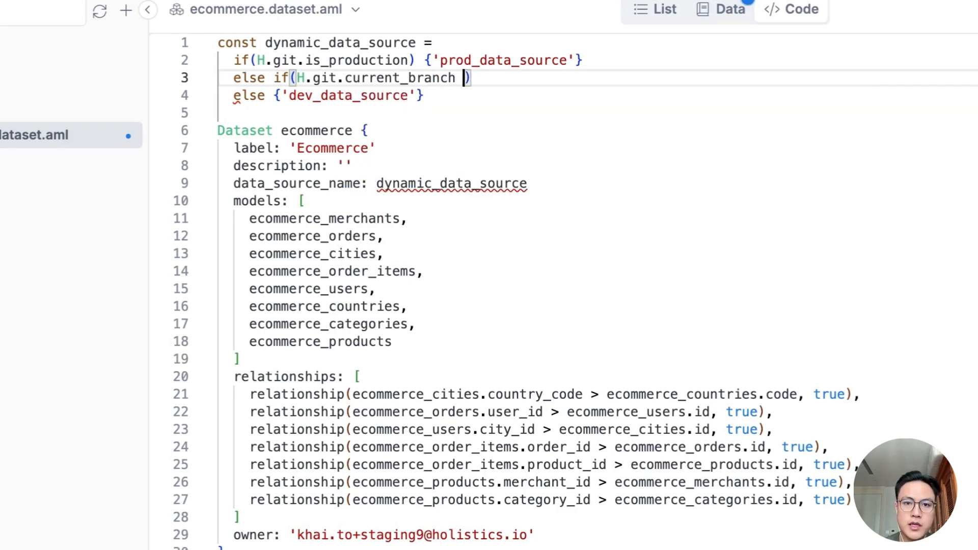
{"action": "type", "text": "== 'staging"}
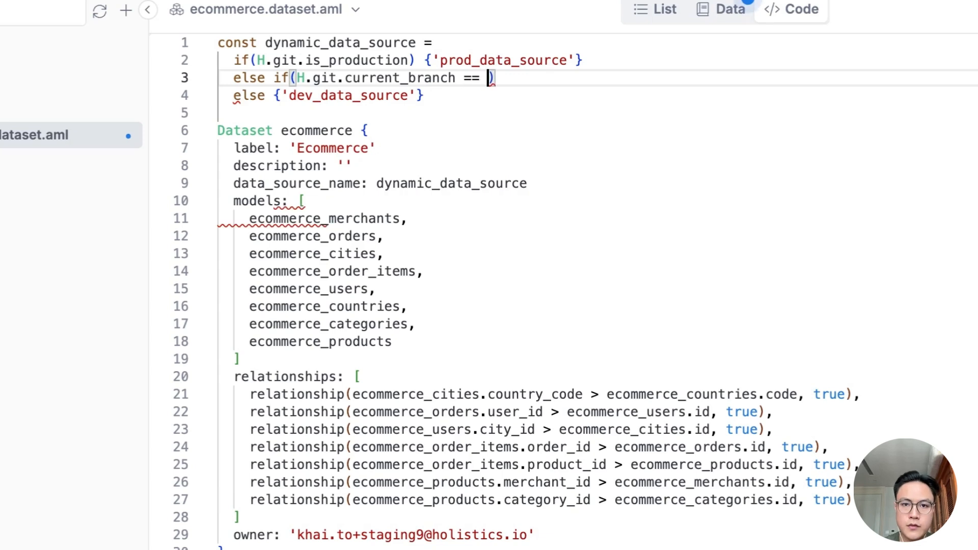
{"action": "type", "text": "') {'"}
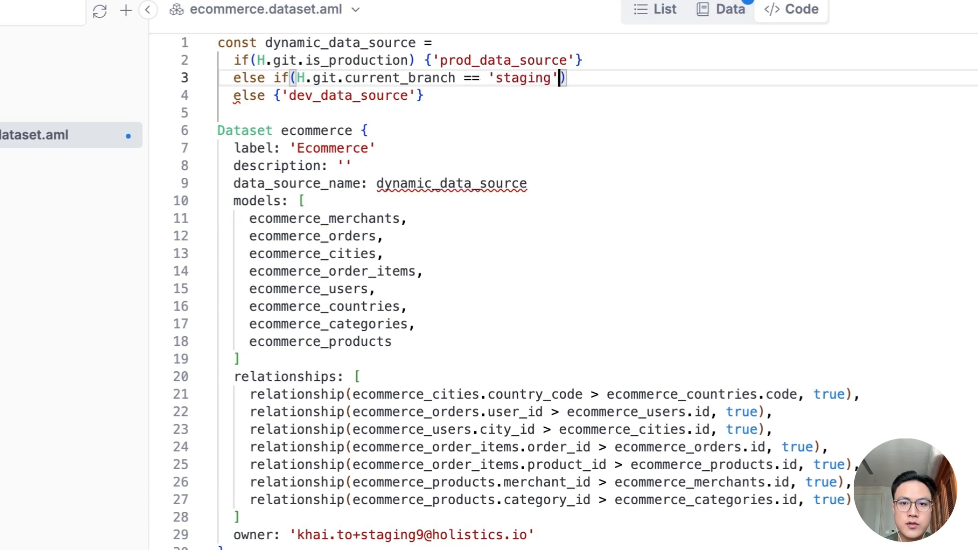
{"action": "type", "text": "stg_da"}
{"action": "key", "text": "BackSpace"}
{"action": "type", "text": "g_data_source"}
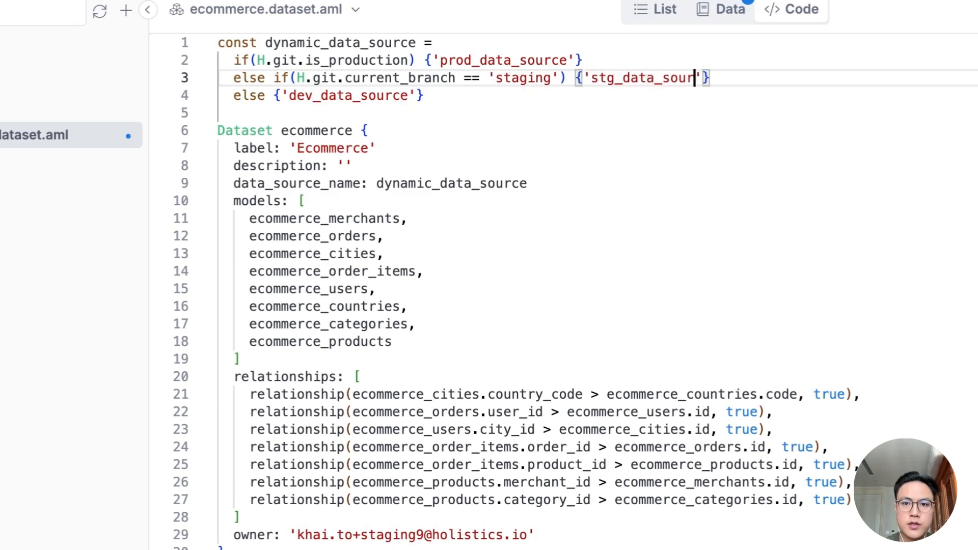
{"action": "left_click", "coordinate": [907, 112]}
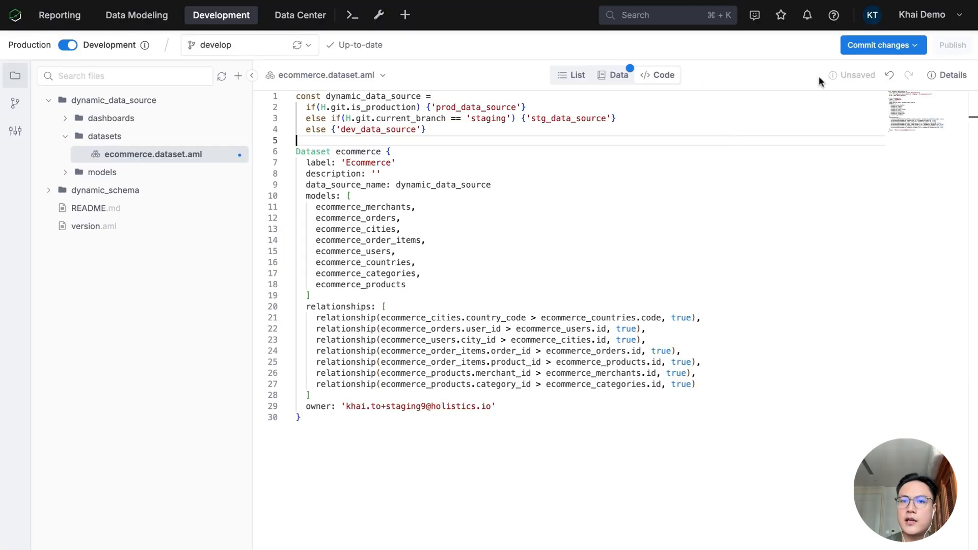
Step: Save the dataset file and check the name stg_data_source against the organization's Data Sources list
{"action": "left_click", "coordinate": [637, 82]}
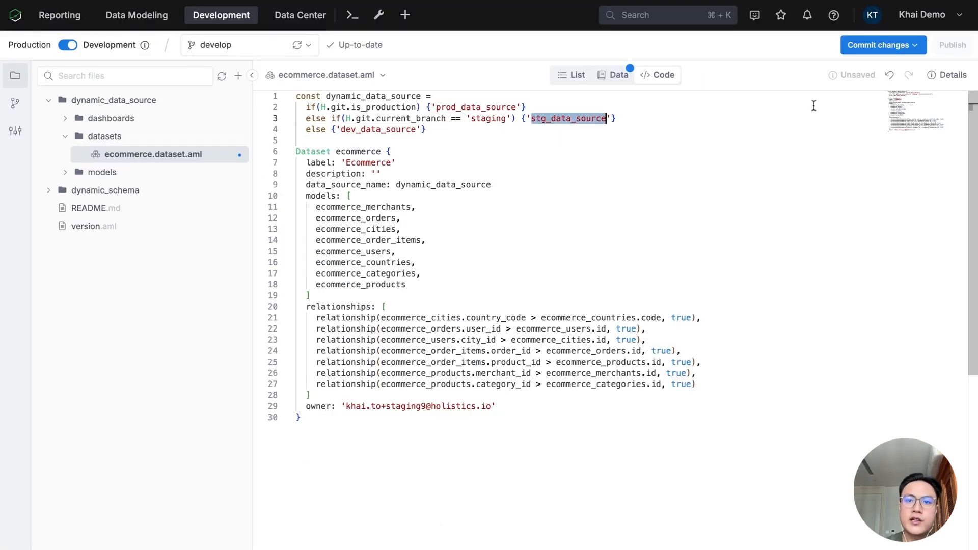
{"action": "key", "text": "super+s"}
{"action": "left_click", "coordinate": [945, 15]}
{"action": "left_click", "coordinate": [929, 86]}
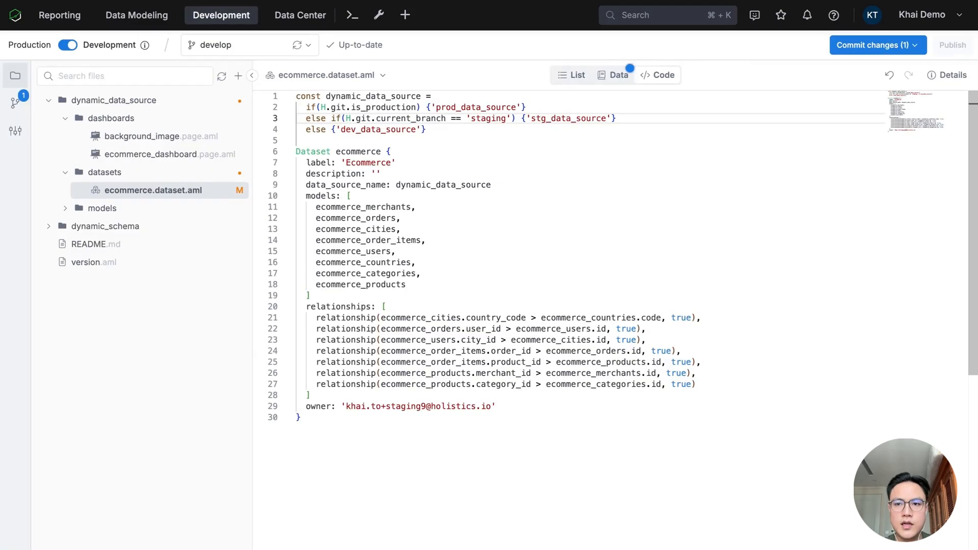
Step: Commit the staging condition in ecommerce.dataset.aml with the default message, publish it to production, and dismiss the status log
{"action": "left_click", "coordinate": [874, 45]}
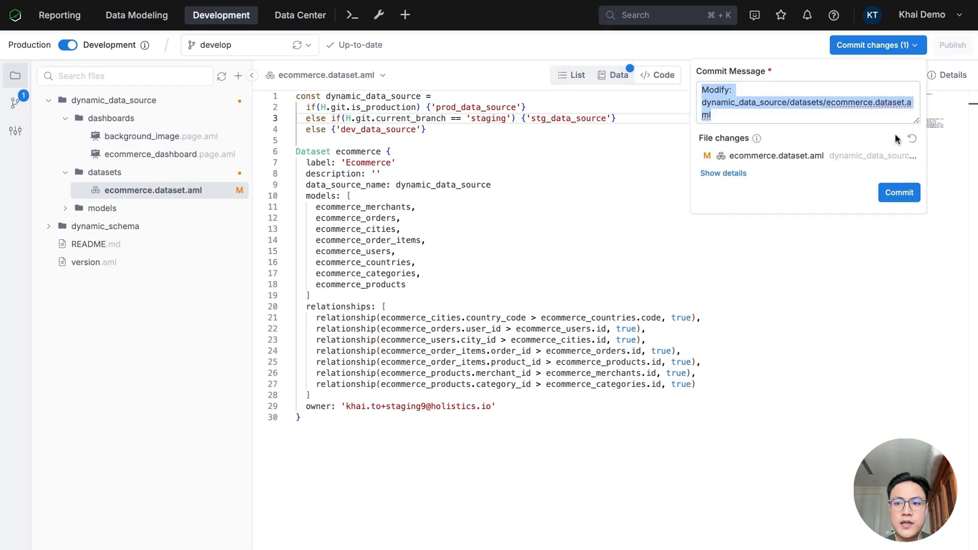
{"action": "left_click", "coordinate": [906, 193]}
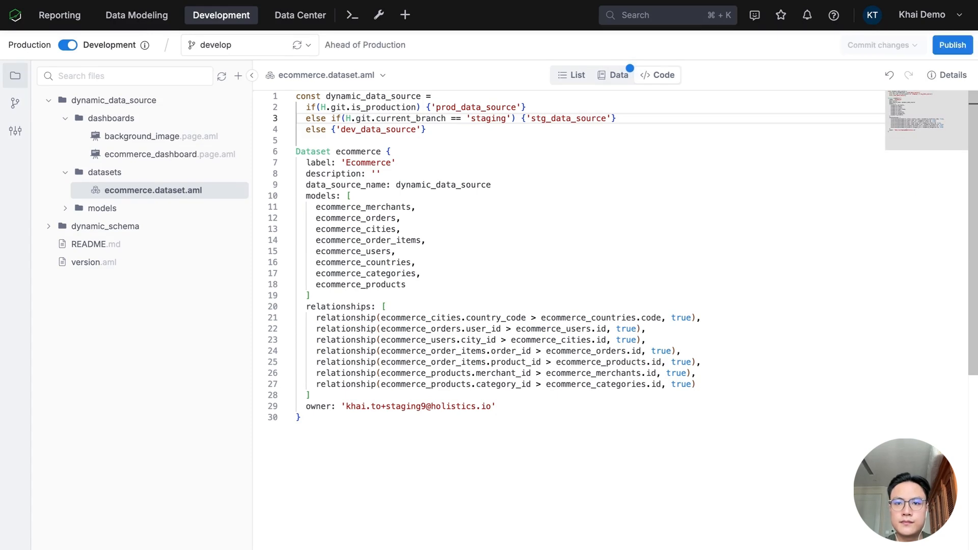
{"action": "left_click", "coordinate": [943, 45]}
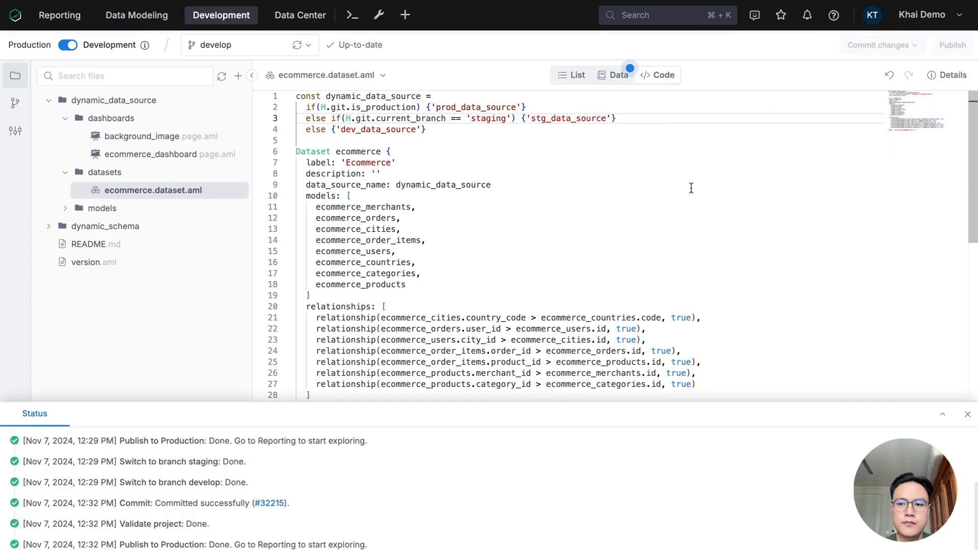
{"action": "left_click", "coordinate": [967, 415]}
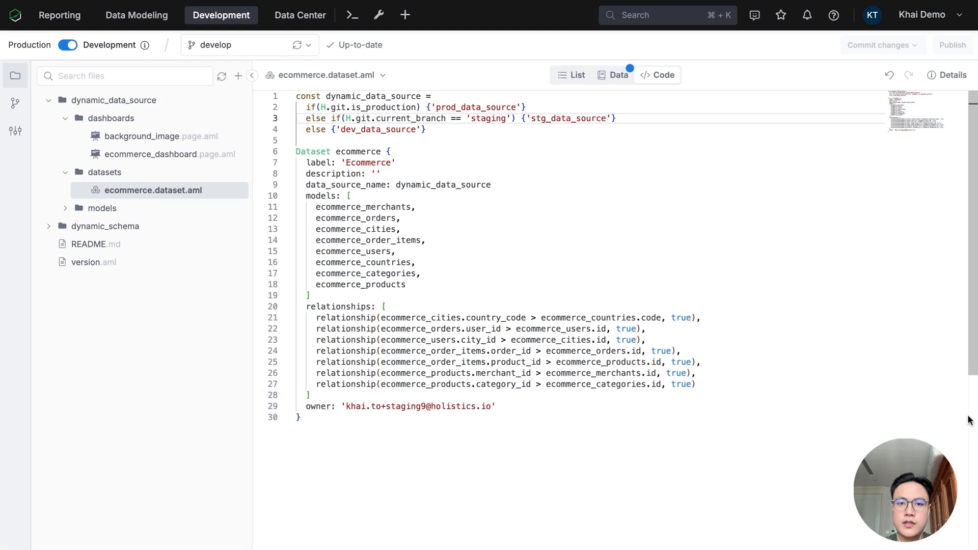
Step: Create a new branch named staging from develop and open the ecommerce_dashboard page in it
{"action": "left_click", "coordinate": [246, 47]}
{"action": "left_click", "coordinate": [245, 73]}
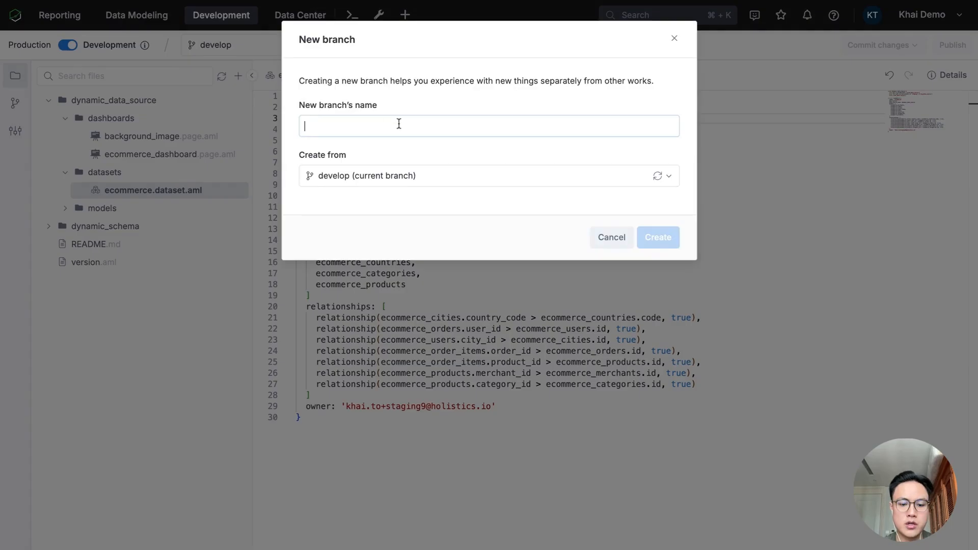
{"action": "type", "text": "sta"}
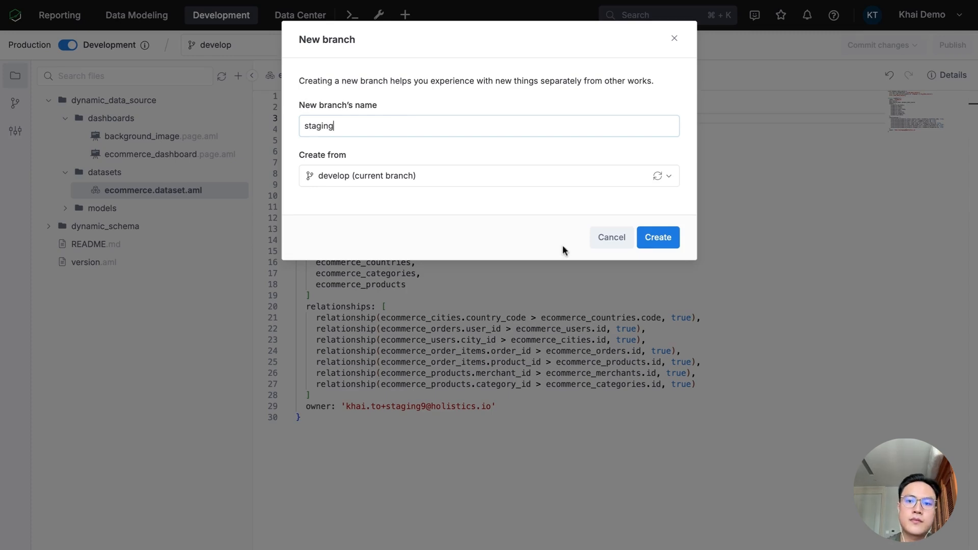
{"action": "type", "text": "ging"}
{"action": "left_click", "coordinate": [656, 239]}
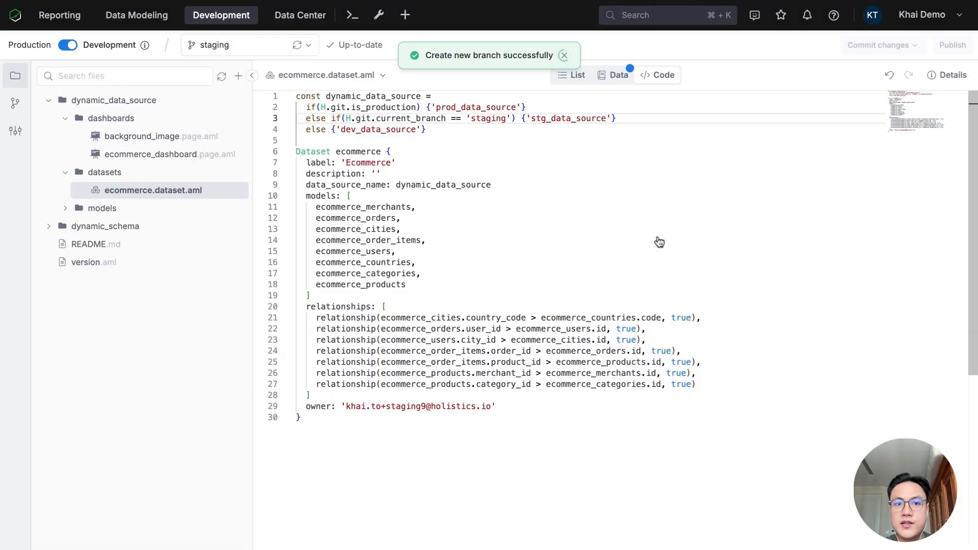
{"action": "left_click", "coordinate": [159, 155]}
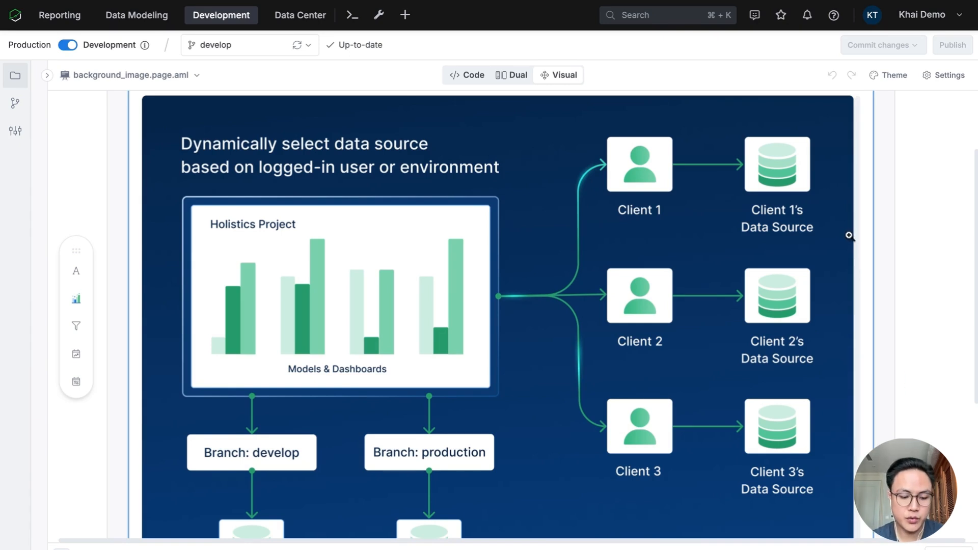
Step: Review the client_1_data_source and client_2_data_source entries in the organization's Data Sources list
{"action": "left_click", "coordinate": [921, 24]}
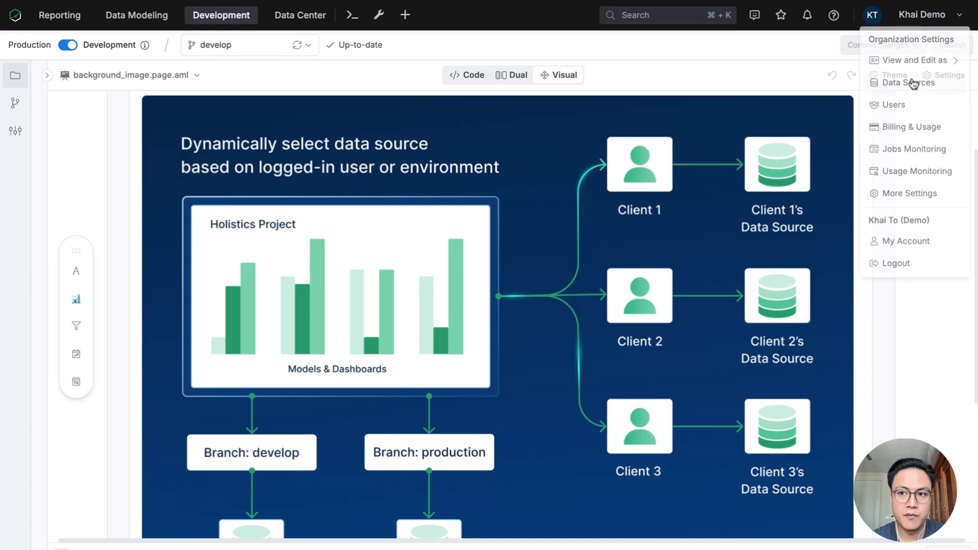
{"action": "left_click", "coordinate": [905, 81]}
{"action": "double_click", "coordinate": [217, 254]}
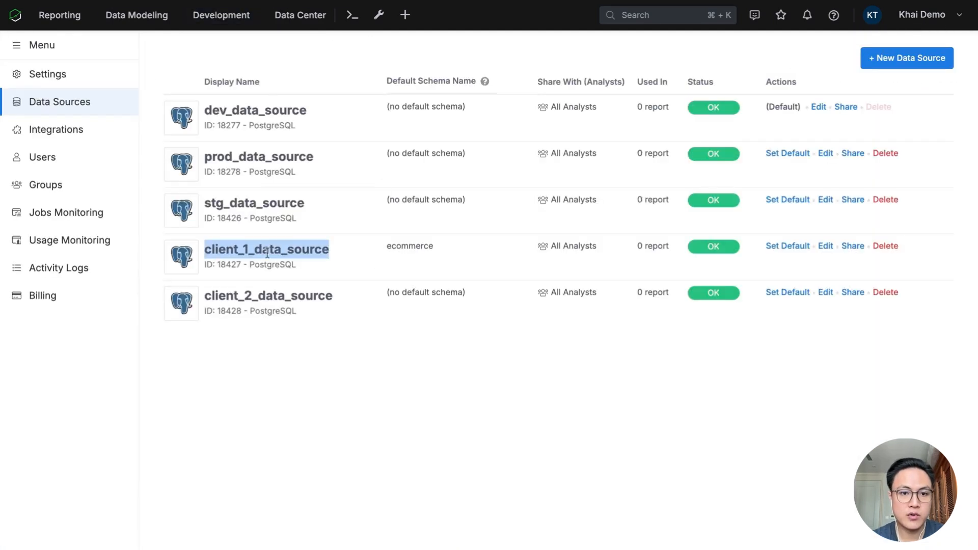
{"action": "double_click", "coordinate": [271, 301]}
{"action": "left_click", "coordinate": [366, 479]}
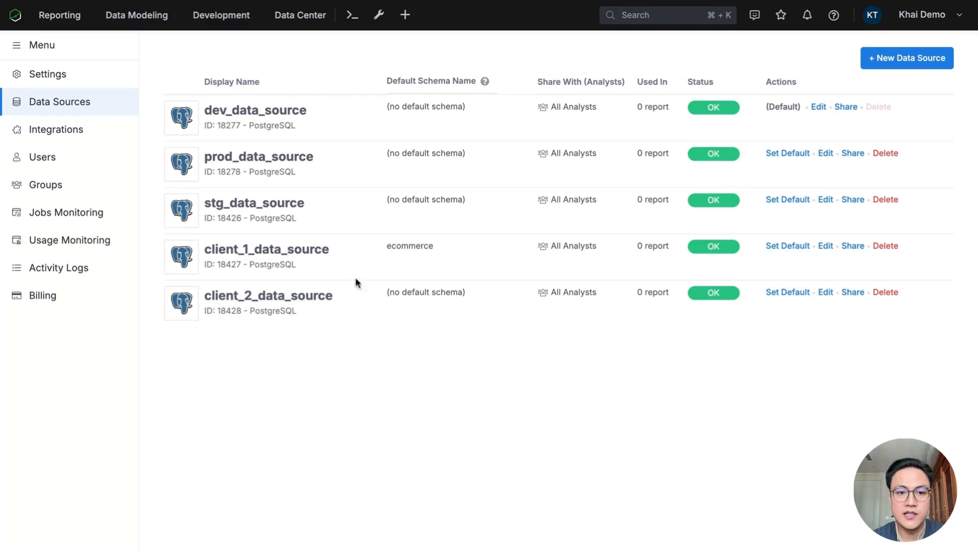
{"action": "double_click", "coordinate": [268, 249]}
{"action": "left_click", "coordinate": [280, 296]}
{"action": "double_click", "coordinate": [280, 297]}
{"action": "left_click", "coordinate": [325, 428]}
Step: Inspect the data_source user attribute of the Client 1 and Client 2 users without changing it
{"action": "left_click", "coordinate": [51, 158]}
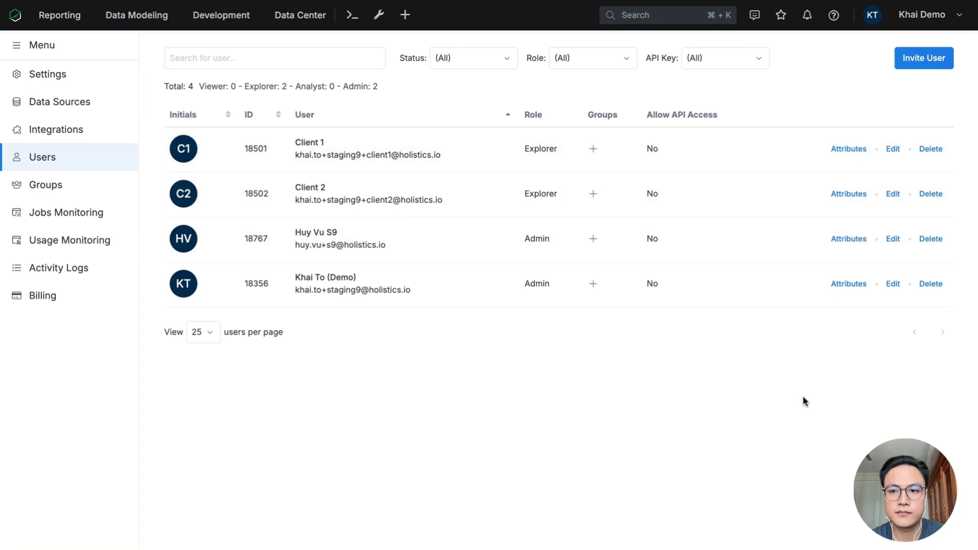
{"action": "left_click", "coordinate": [843, 150]}
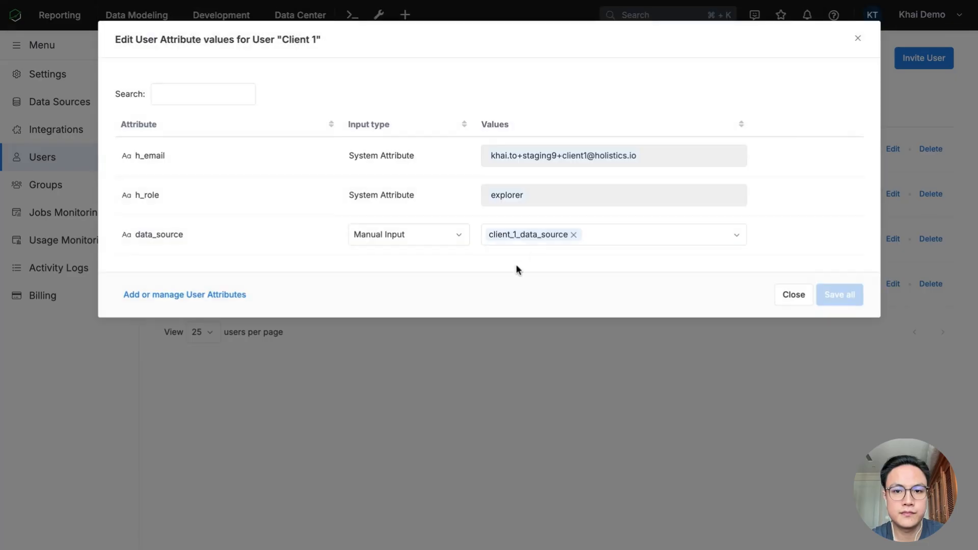
{"action": "left_click", "coordinate": [793, 294]}
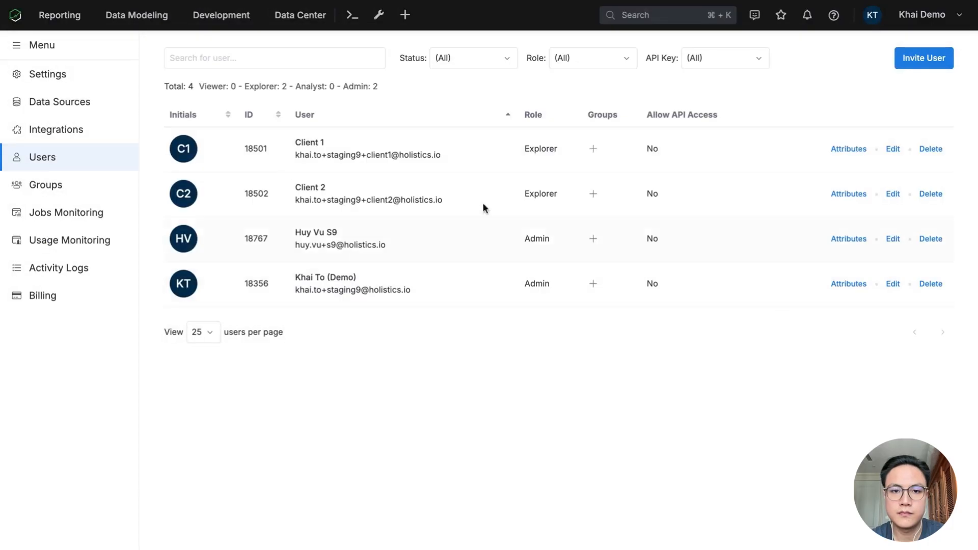
{"action": "double_click", "coordinate": [302, 188]}
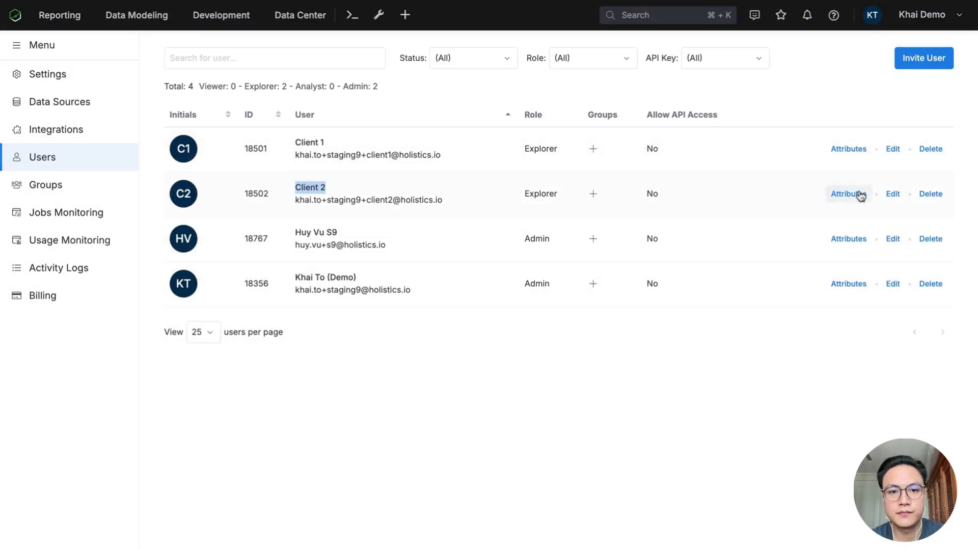
{"action": "left_click", "coordinate": [858, 194]}
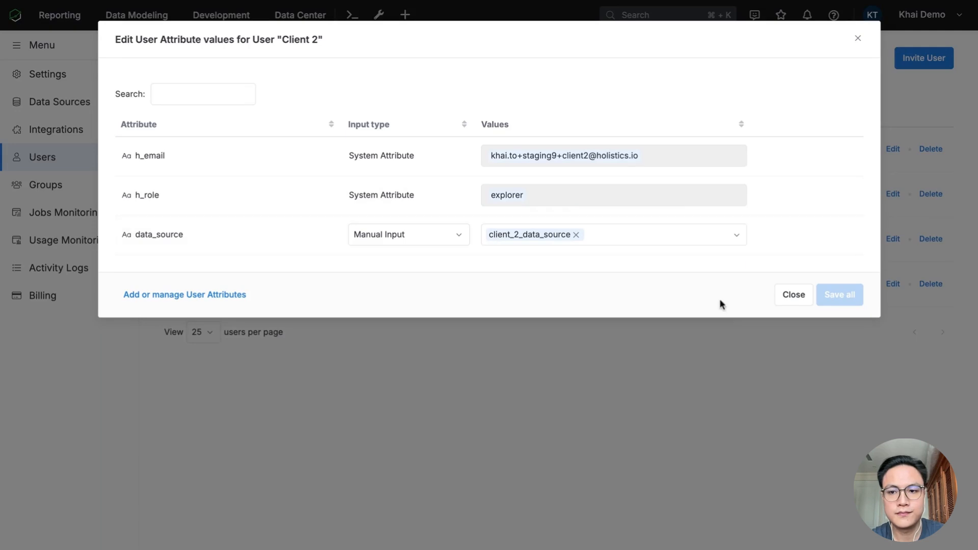
{"action": "left_click", "coordinate": [788, 297]}
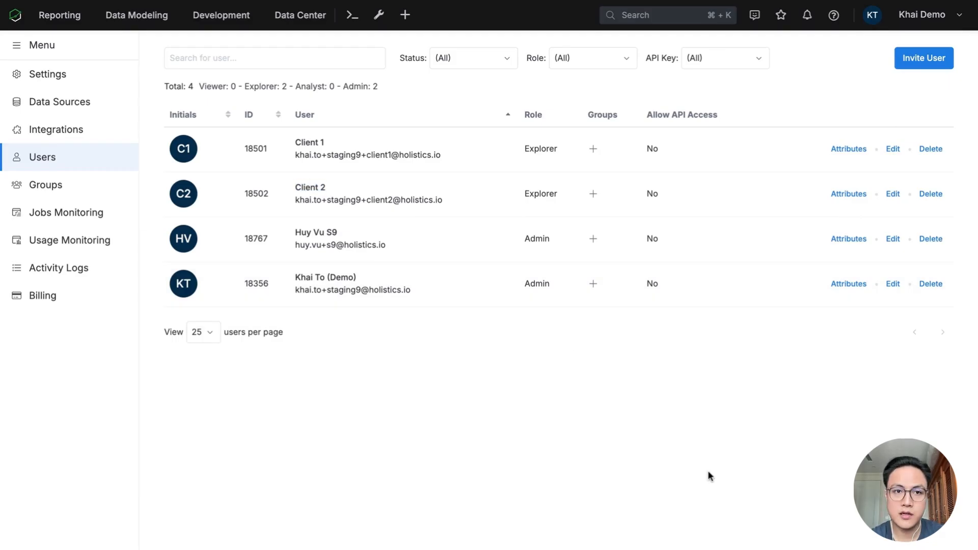
Step: Return to Development and open ecommerce.dataset.aml from the datasets folder of dynamic_data_source
{"action": "left_click", "coordinate": [222, 20]}
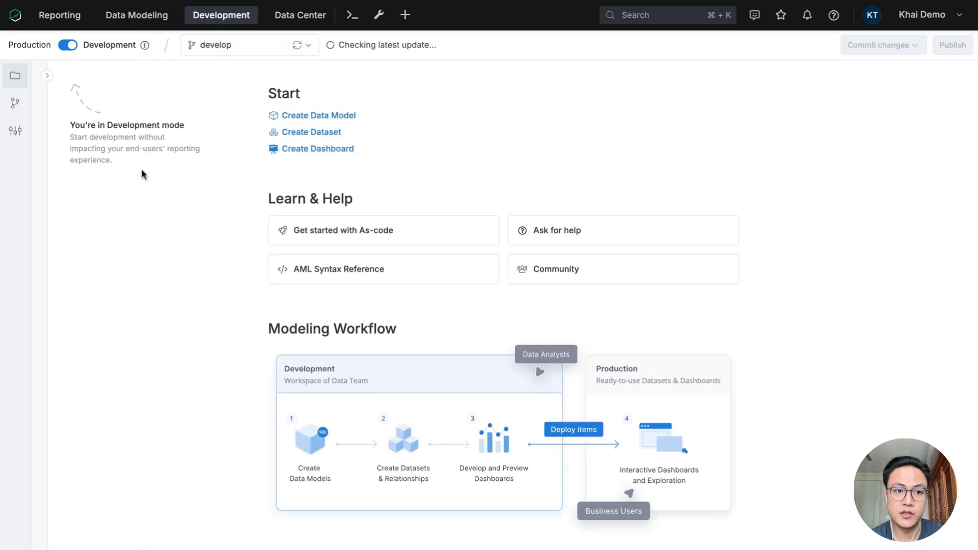
{"action": "left_click", "coordinate": [48, 77]}
{"action": "left_click", "coordinate": [102, 101]}
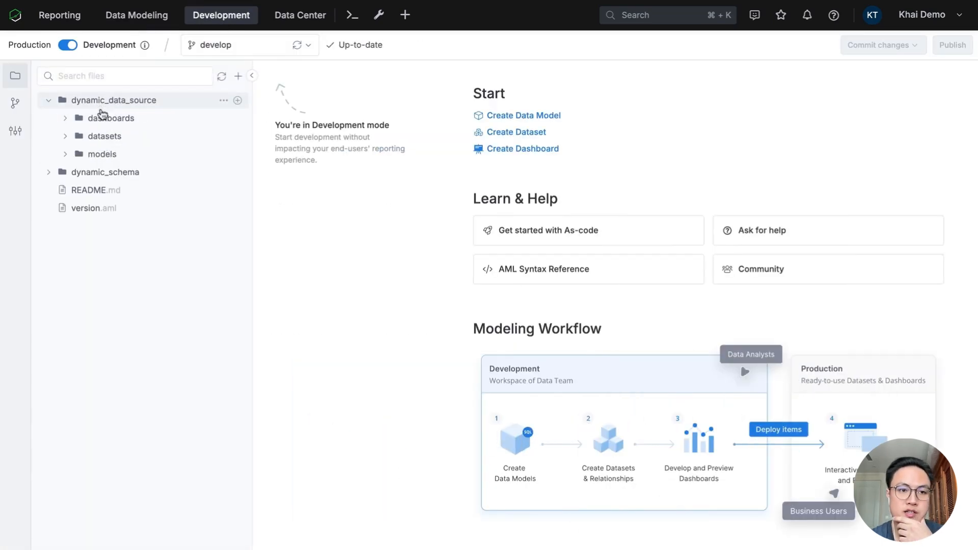
{"action": "left_click", "coordinate": [105, 136]}
{"action": "left_click", "coordinate": [153, 154]}
Step: Replace 'prod_data_source' in the is_production branch with H.current_user.data_source and review the new expression
{"action": "left_click_drag", "start_coordinate": [443, 106], "coordinate": [530, 104]}
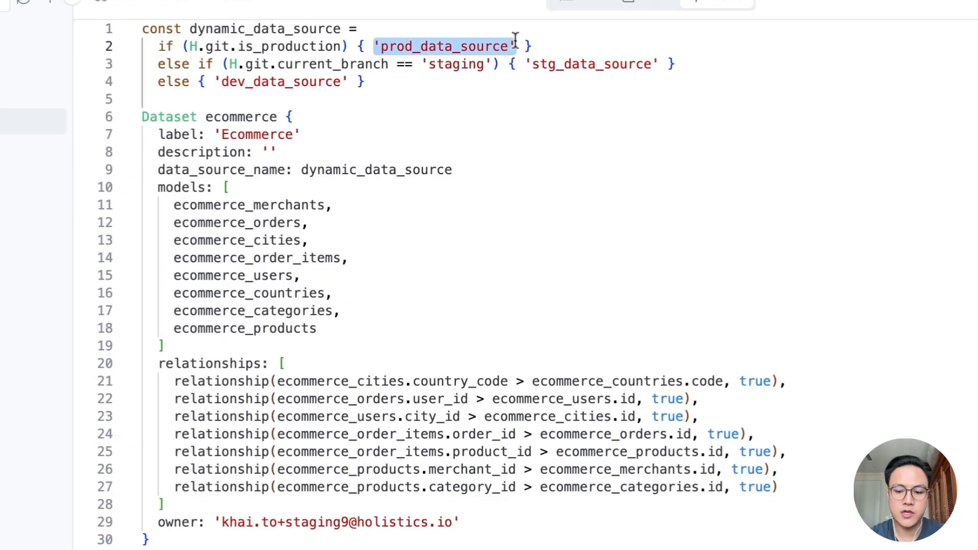
{"action": "type", "text": "H.current_user"}
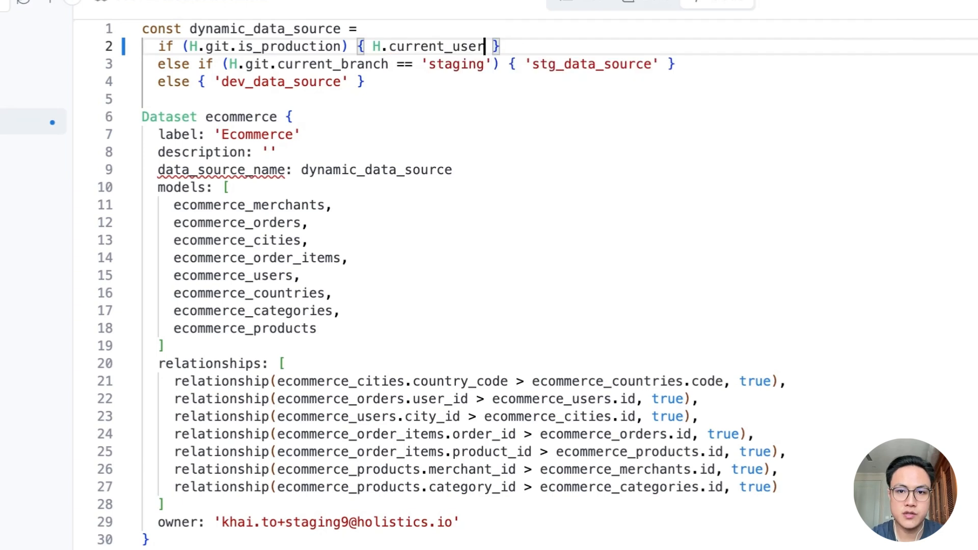
{"action": "type", "text": ".data_source"}
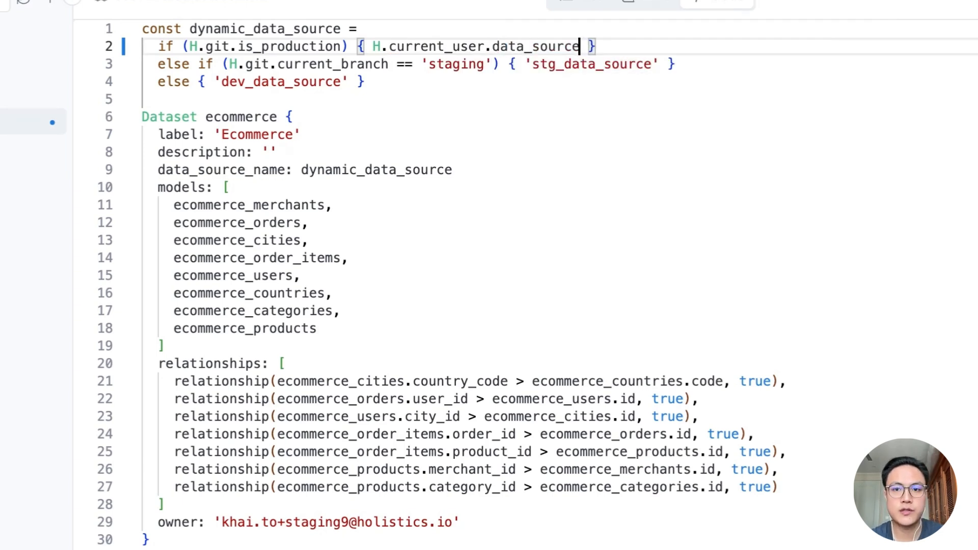
{"action": "left_click_drag", "start_coordinate": [362, 46], "coordinate": [621, 40]}
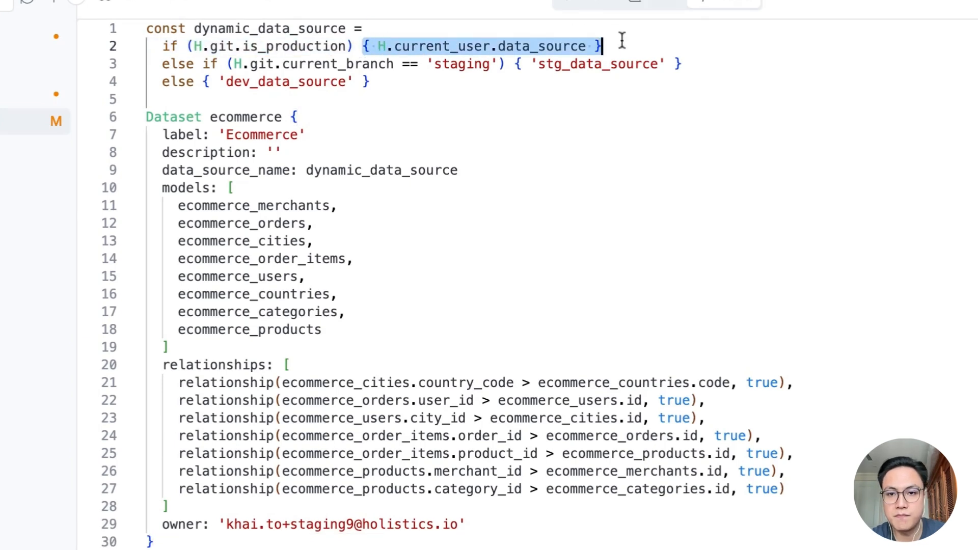
{"action": "double_click", "coordinate": [525, 49]}
{"action": "left_click", "coordinate": [449, 58]}
{"action": "key", "text": "Up"}
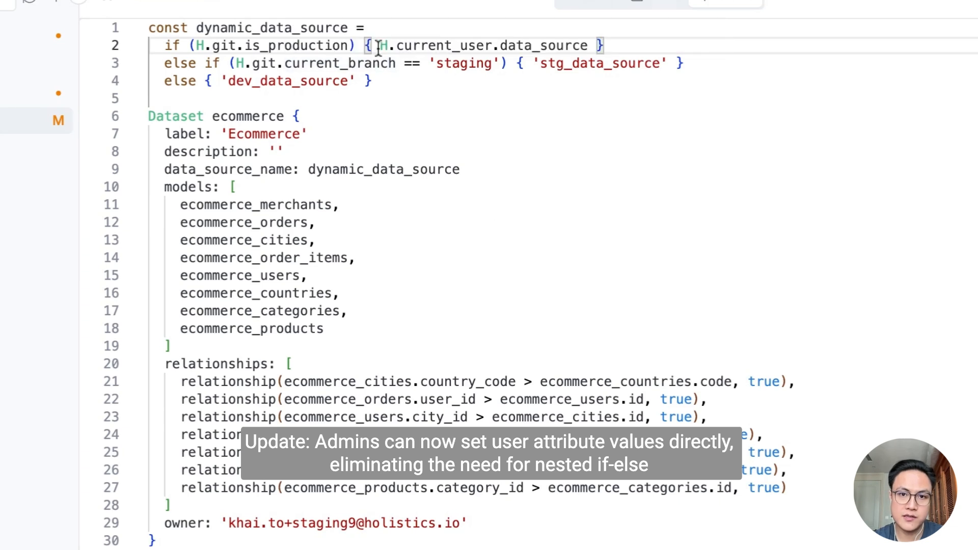
Step: Replace the is_production branch content with a nested condition: 'prod_data_source' when H.current_user.h_role == 'admin', else H.current_user.data_source
{"action": "left_click_drag", "start_coordinate": [380, 45], "coordinate": [588, 45]}
{"action": "key", "text": "Return"}
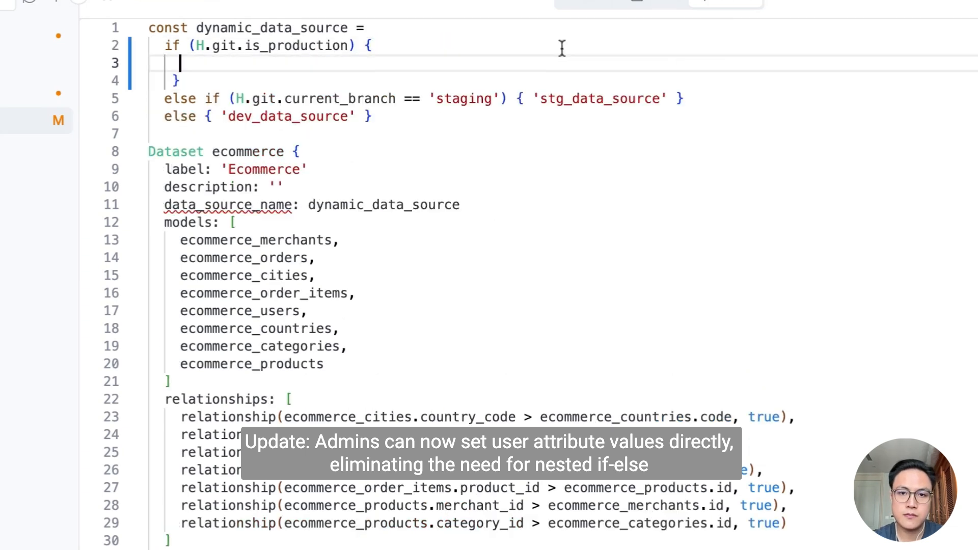
{"action": "type", "text": "if (H.current_user.h_role == 'admin') { 'prod_data_source' } else { H.current_user.data_source }"}
{"action": "left_click", "coordinate": [428, 61]}
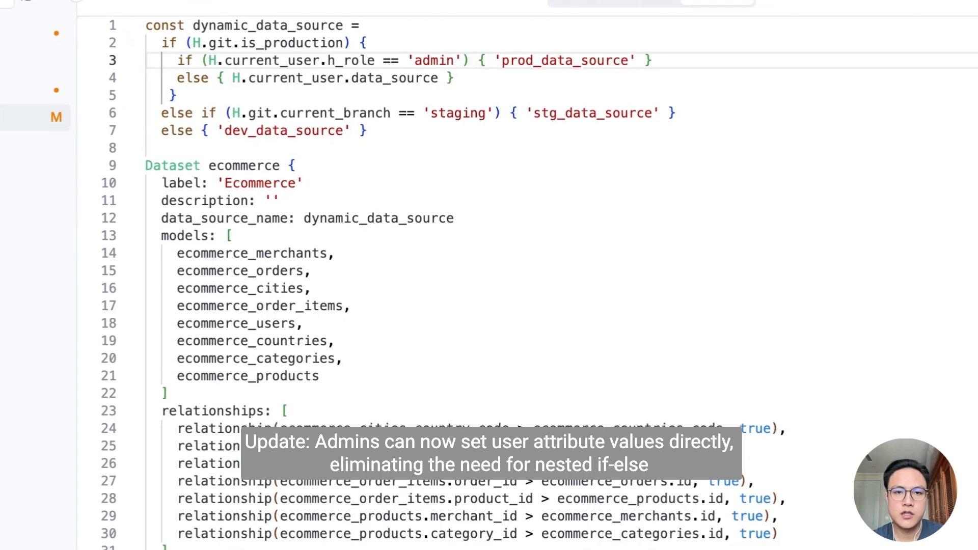
{"action": "key", "text": "super+Right"}
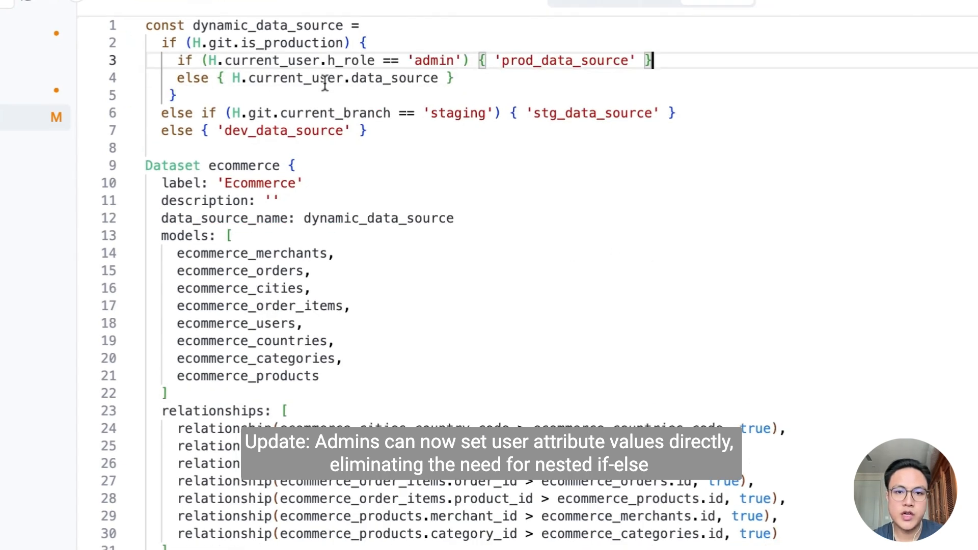
{"action": "double_click", "coordinate": [419, 57]}
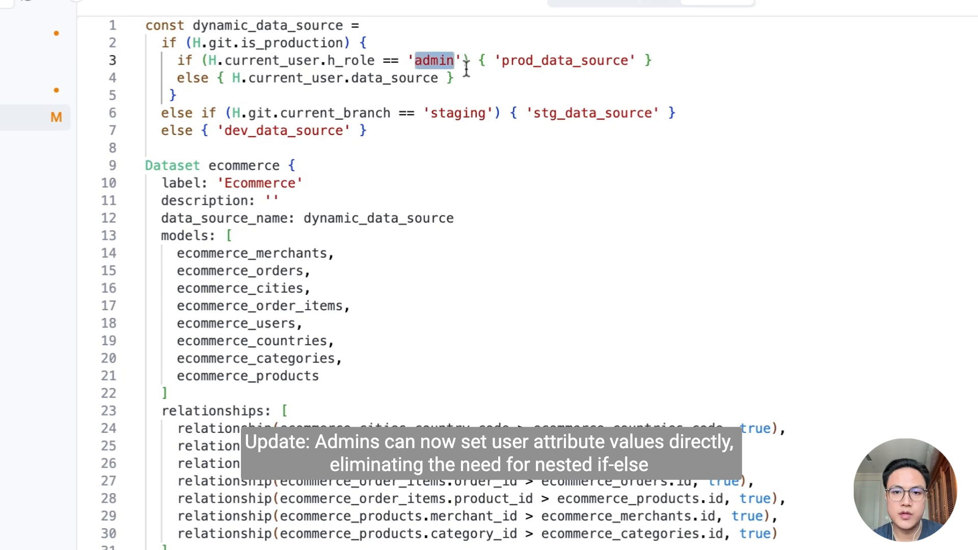
{"action": "left_click", "coordinate": [494, 57]}
{"action": "left_click_drag", "start_coordinate": [494, 57], "coordinate": [636, 57]}
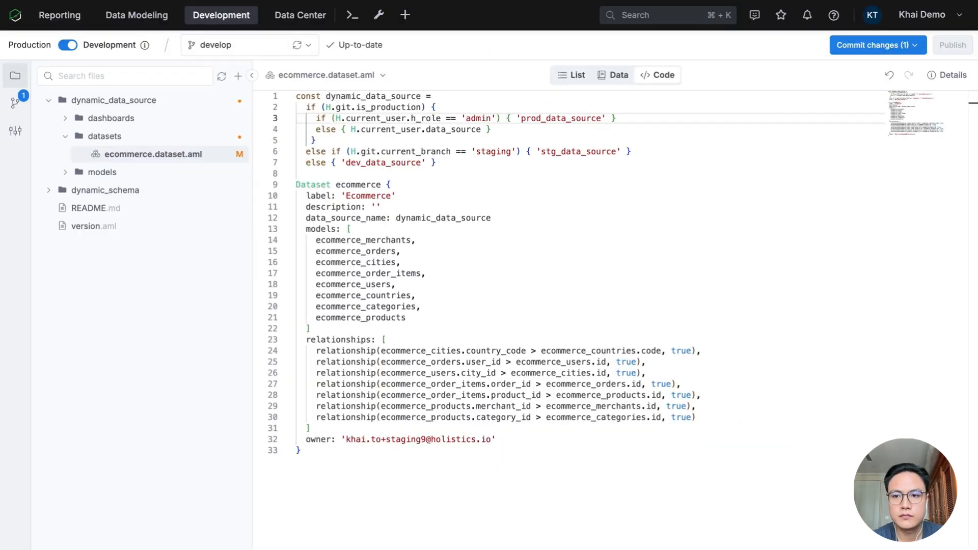
Step: Commit the ecommerce dataset change on the develop branch, publish it to production, and dismiss the status log
{"action": "left_click", "coordinate": [866, 58]}
{"action": "left_click", "coordinate": [899, 194]}
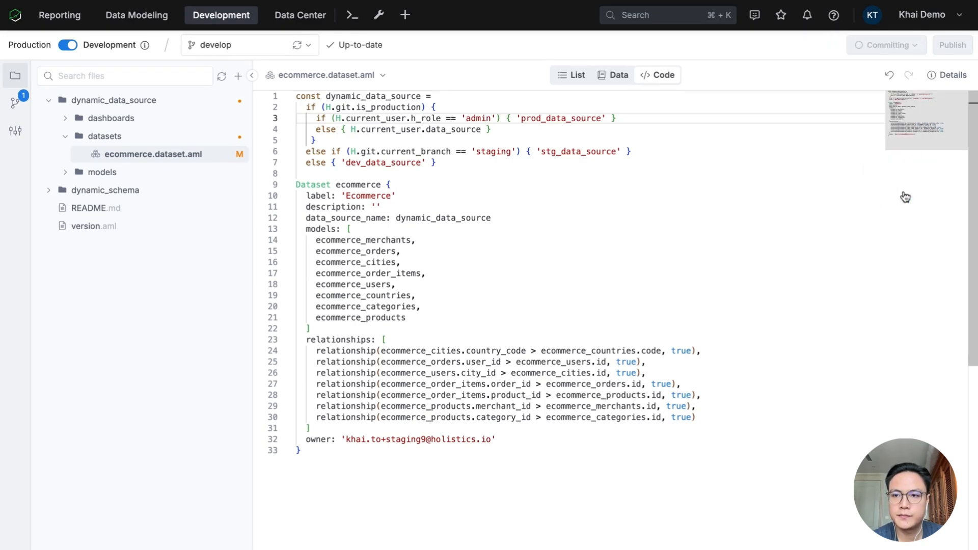
{"action": "left_click", "coordinate": [948, 47]}
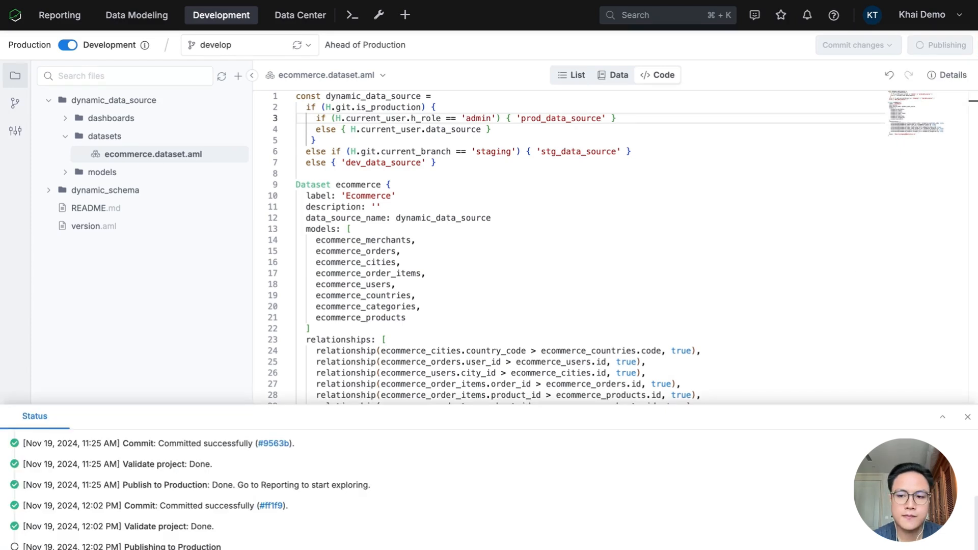
{"action": "left_click", "coordinate": [967, 416]}
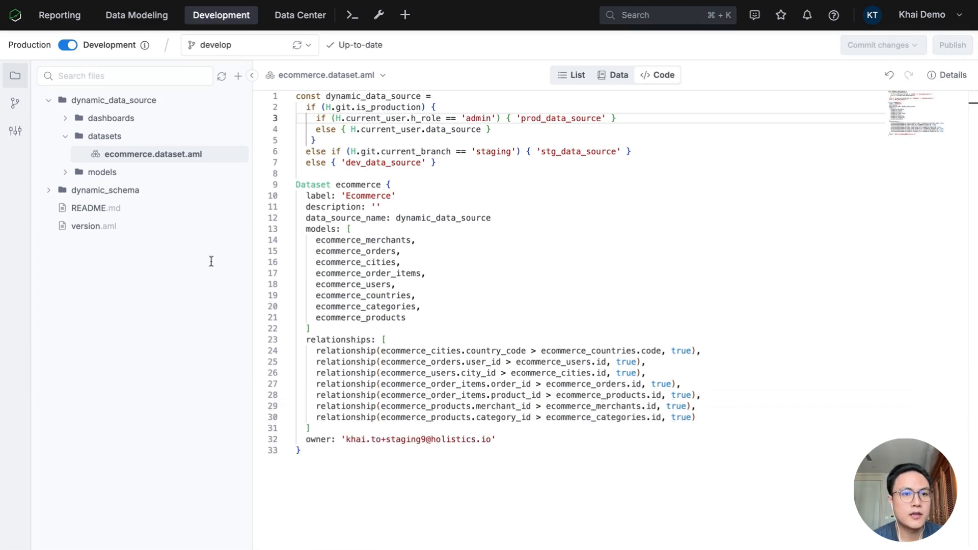
Step: Open the Ecommerce Dashboard in Reporting and impersonate Client 1 to check the country data
{"action": "left_click", "coordinate": [46, 19]}
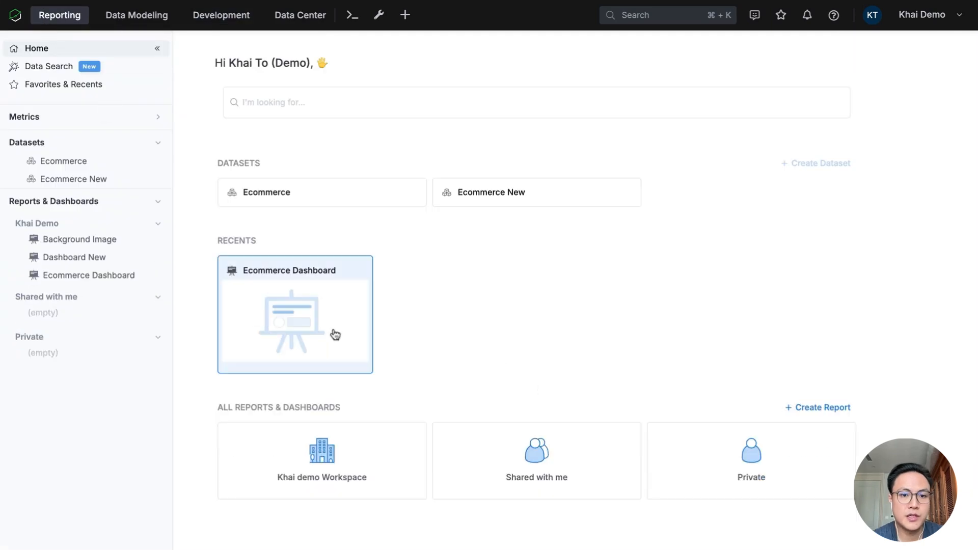
{"action": "left_click", "coordinate": [334, 334]}
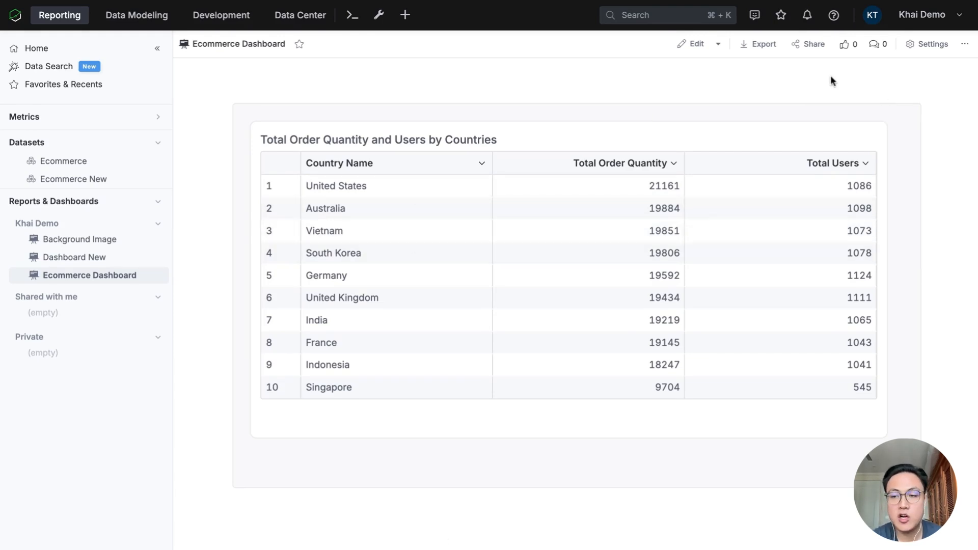
{"action": "left_click", "coordinate": [911, 21]}
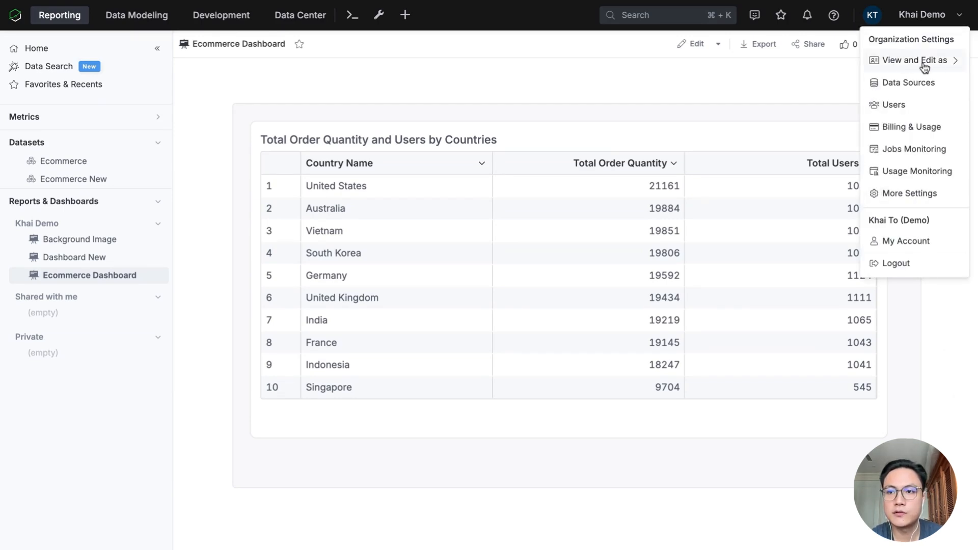
{"action": "mouse_move", "coordinate": [926, 66]}
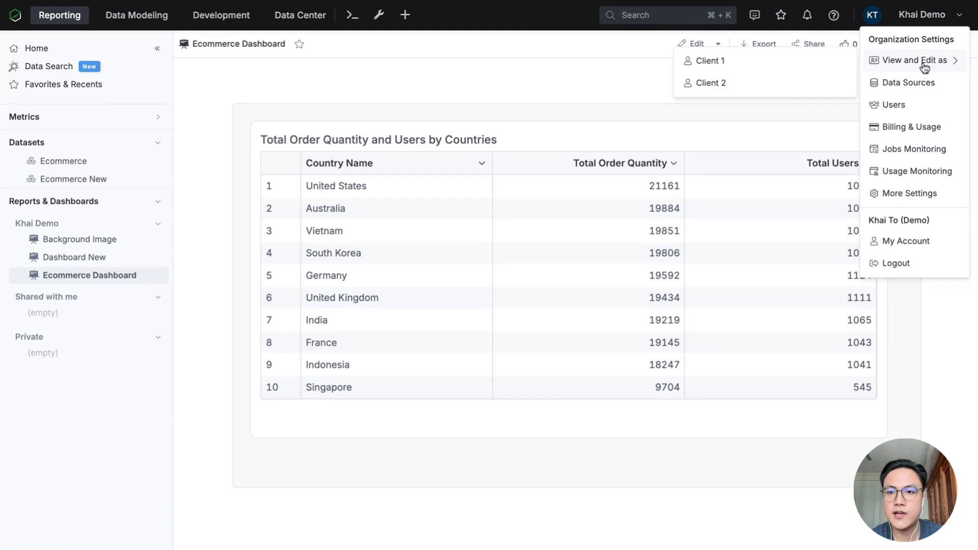
{"action": "left_click", "coordinate": [734, 66]}
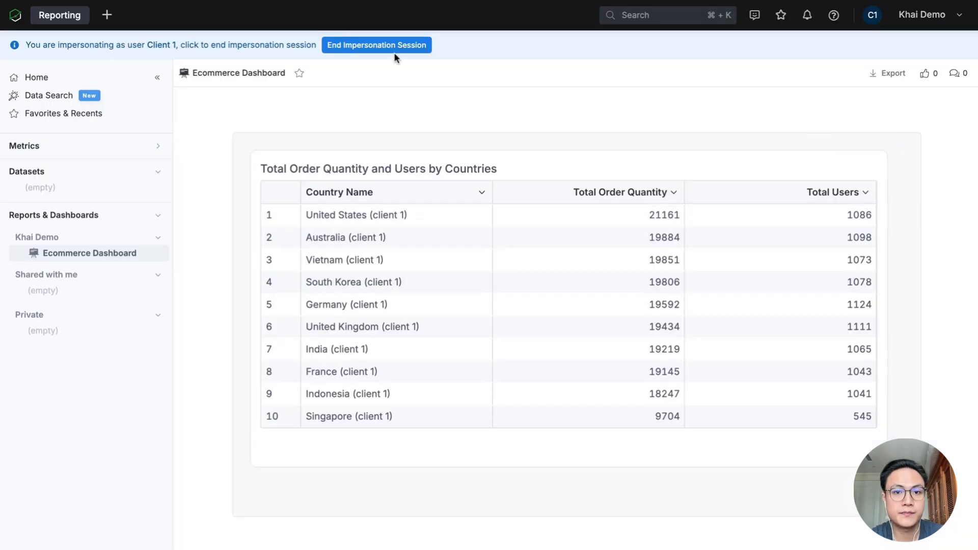
Step: End the Client 1 impersonation session and view the Ecommerce Dashboard as Client 2
{"action": "left_click", "coordinate": [395, 45]}
{"action": "left_click", "coordinate": [921, 14]}
{"action": "mouse_move", "coordinate": [925, 69]}
{"action": "left_click", "coordinate": [731, 84]}
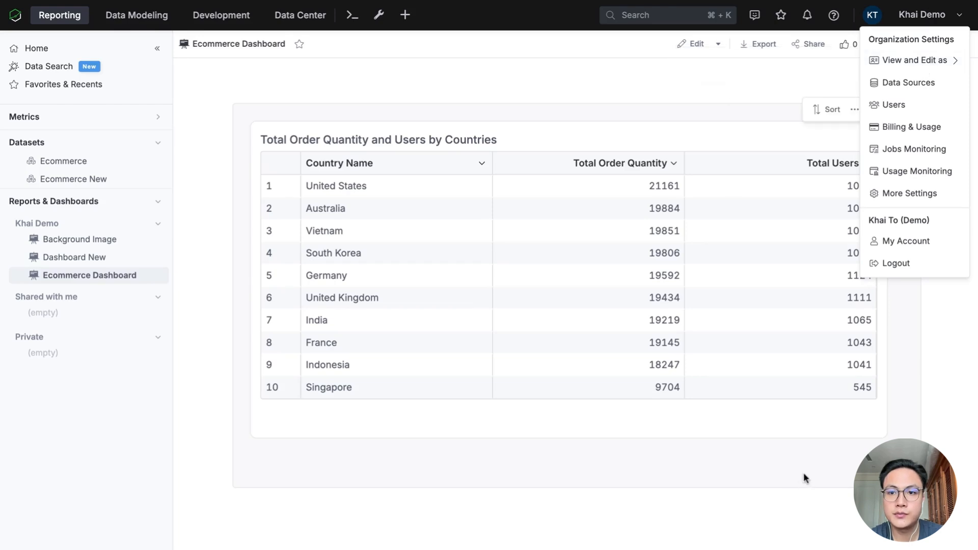